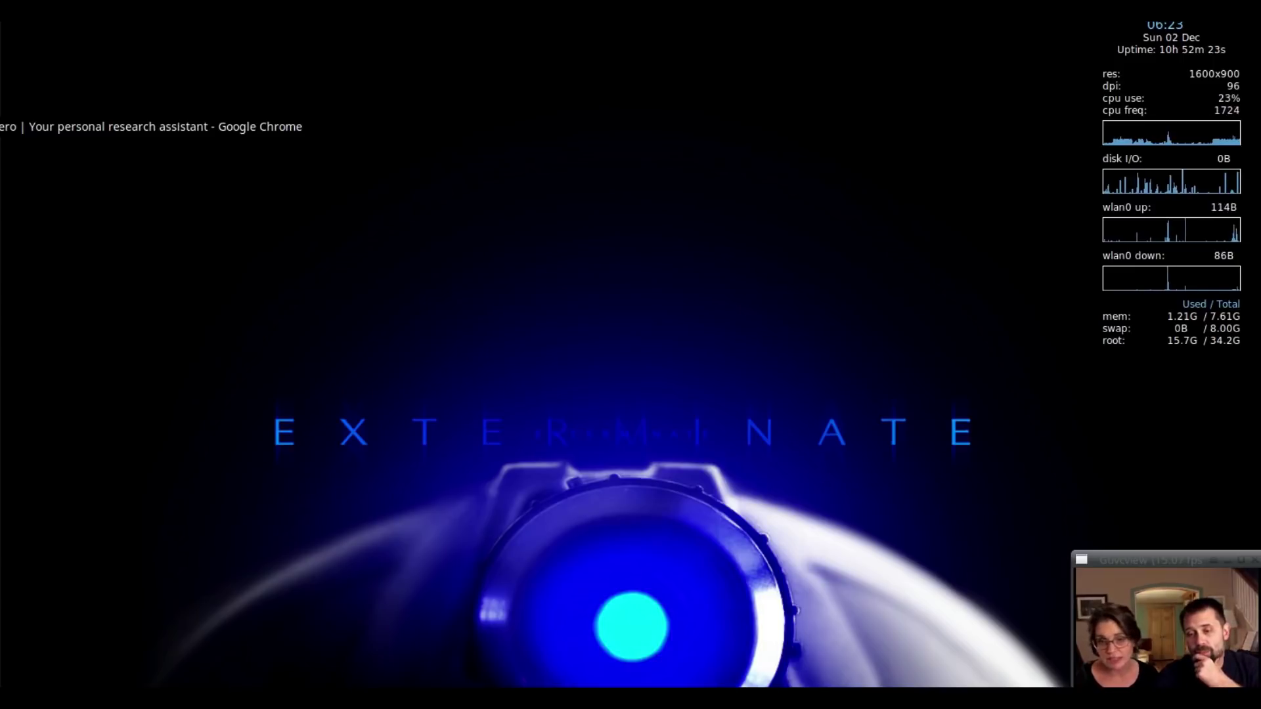
Switch back to the Chrome window showing the Zotero homepage at zotero.org.
key("alt+Tab")
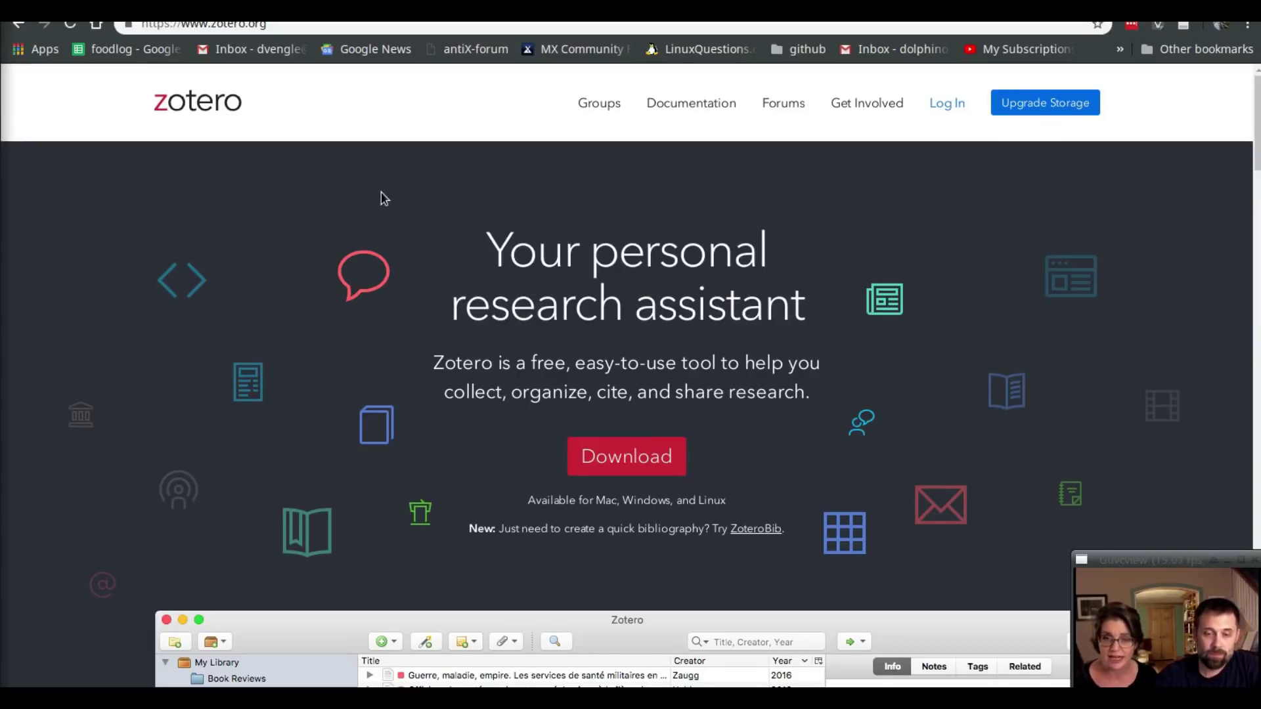
Scroll the zotero.org page to the Zotero library screenshot, then reveal the desktop.
scroll(384, 198, "down", 7)
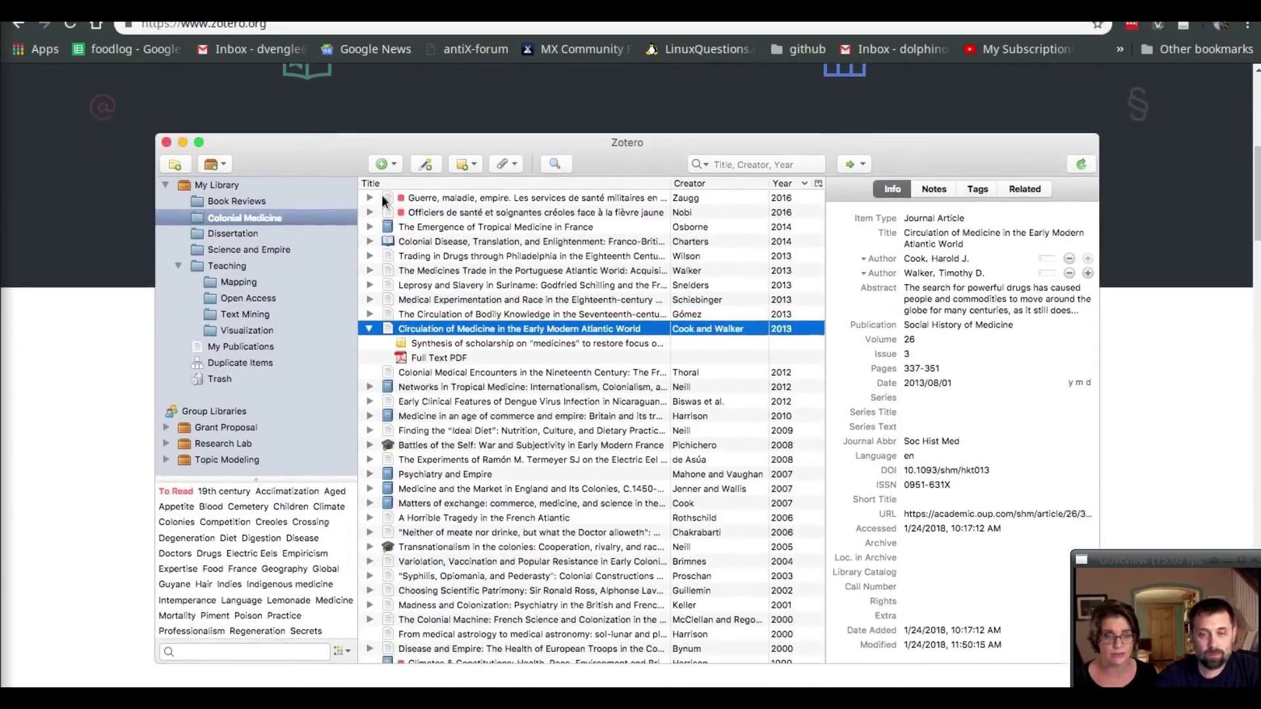
scroll(383, 199, "down", 1)
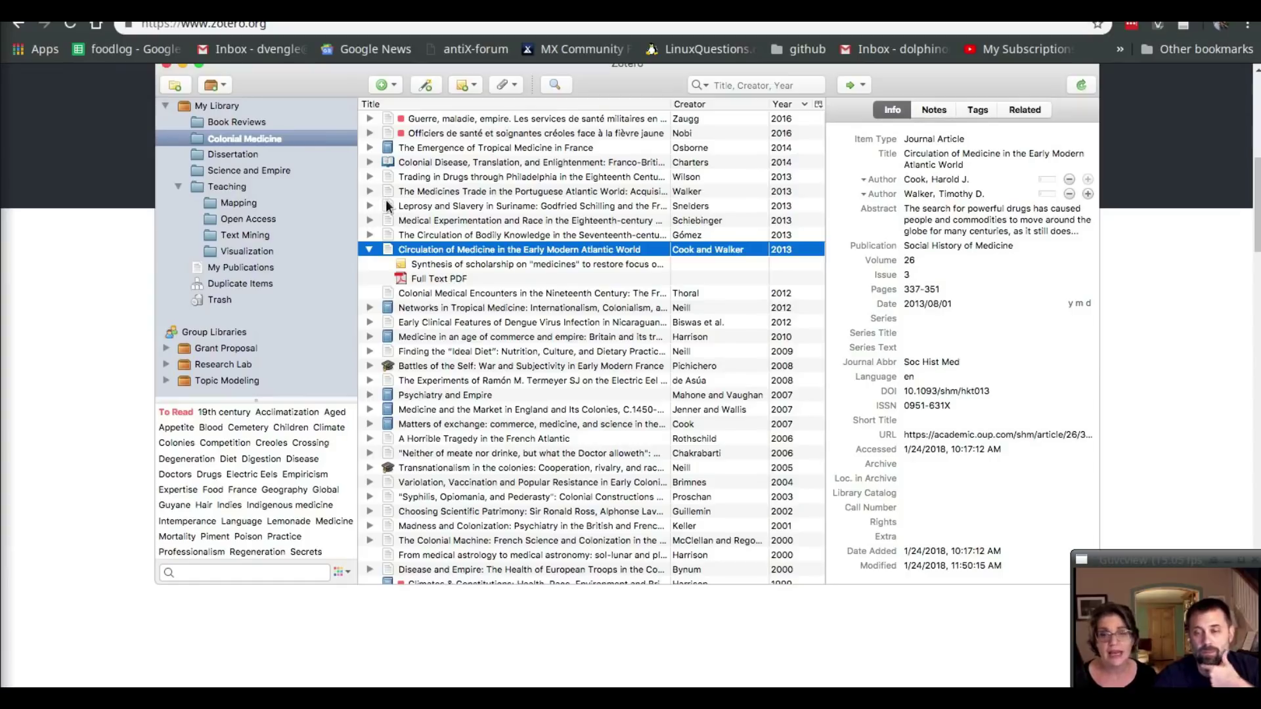
scroll(415, 411, "up", 1)
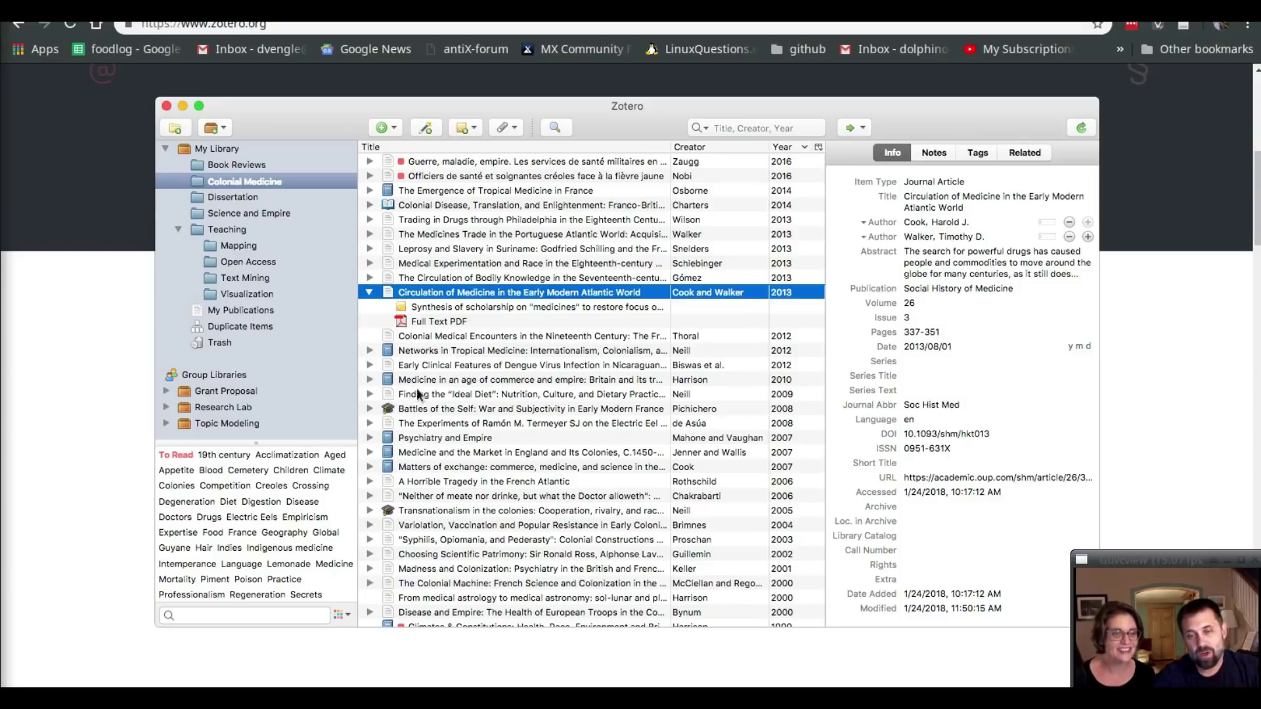
scroll(530, 238, "up", 3)
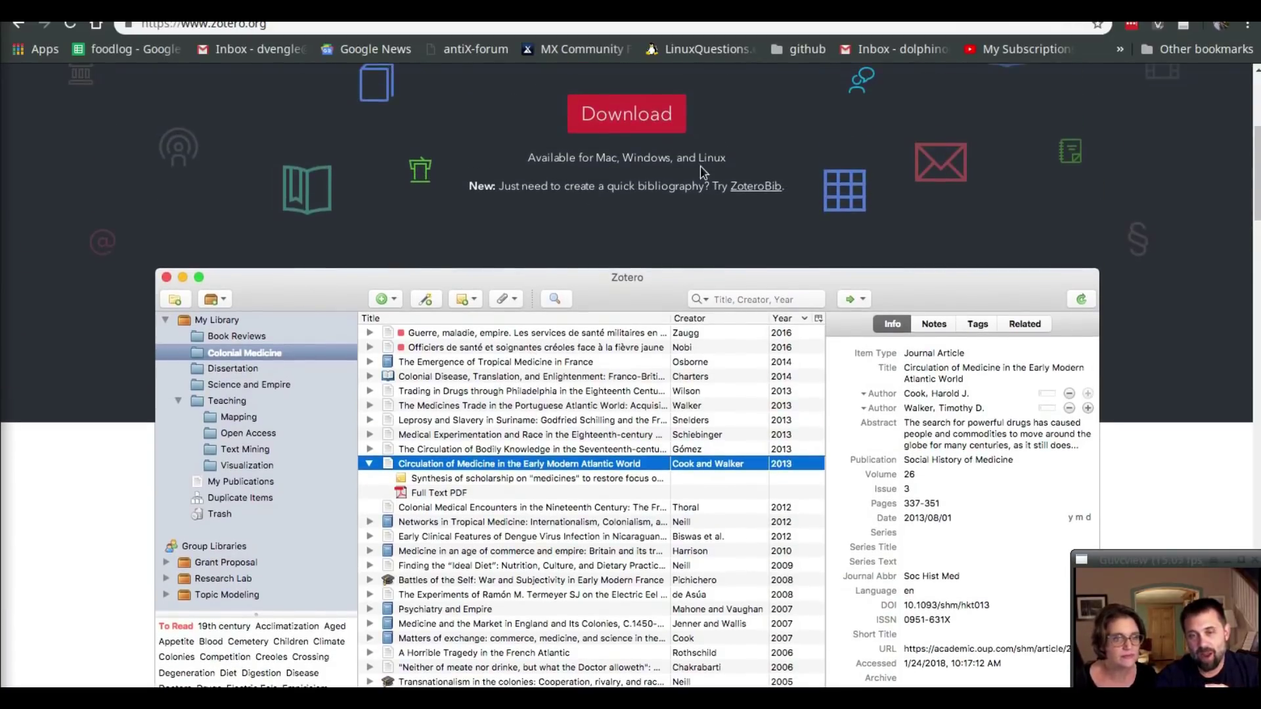
scroll(697, 177, "down", 2)
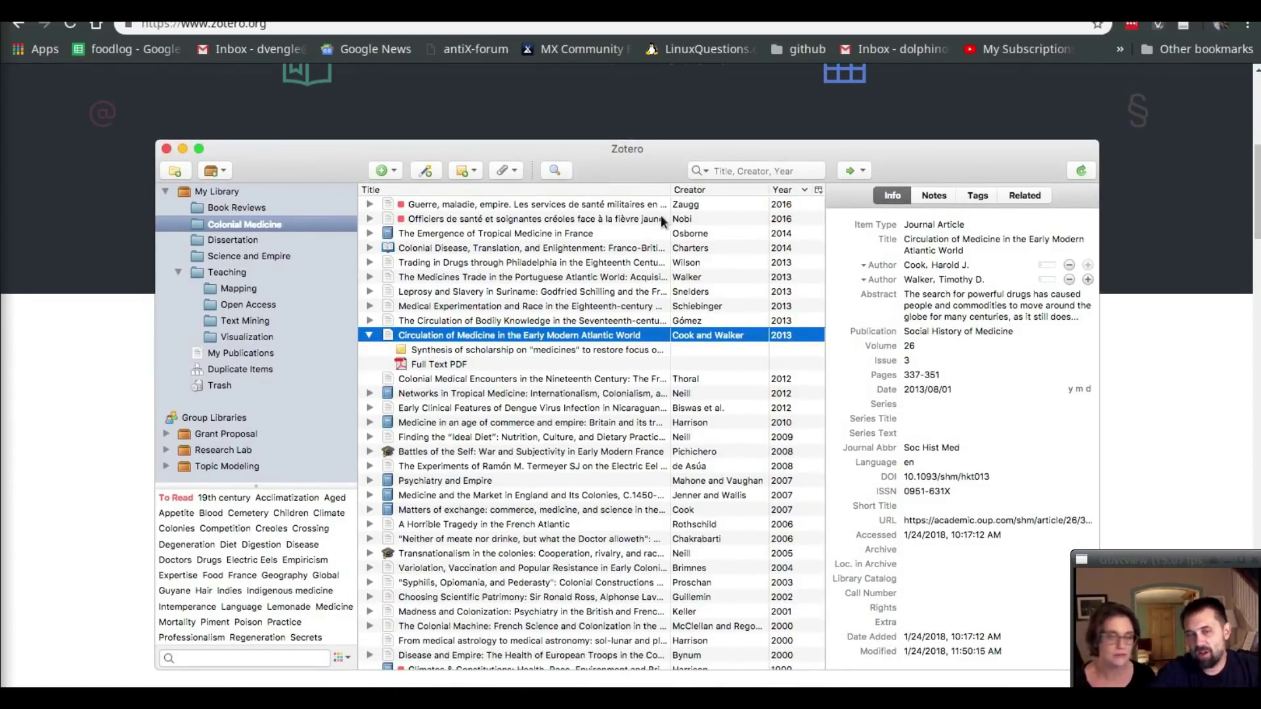
scroll(641, 245, "down", 1)
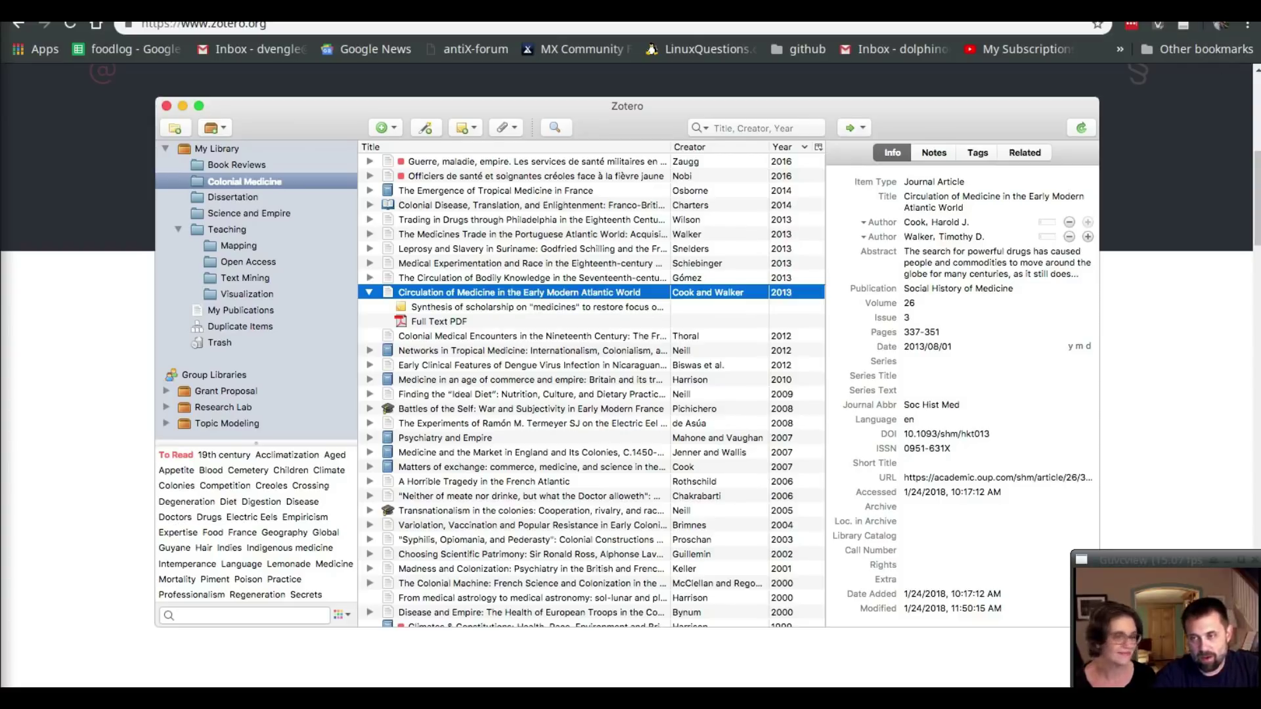
key("ctrl+alt+d")
Launch MX Package Installer from the application menu and authenticate as administrator.
key("super")
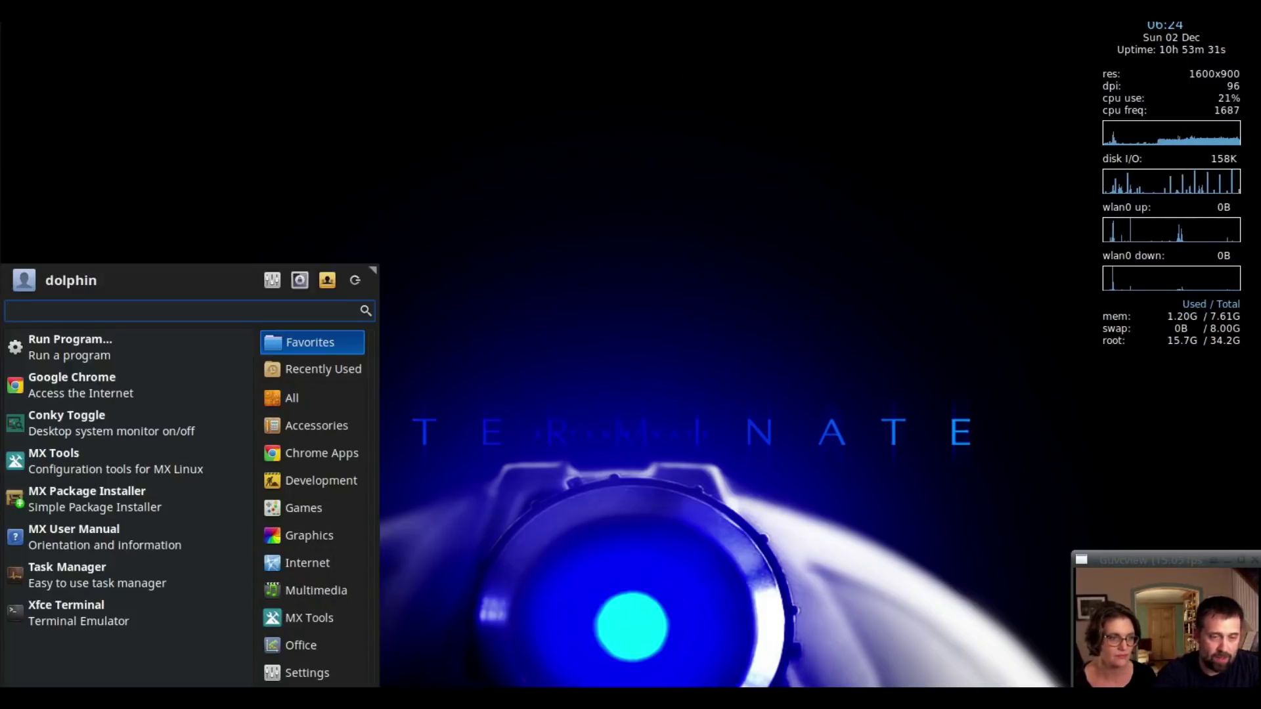
type("sy")
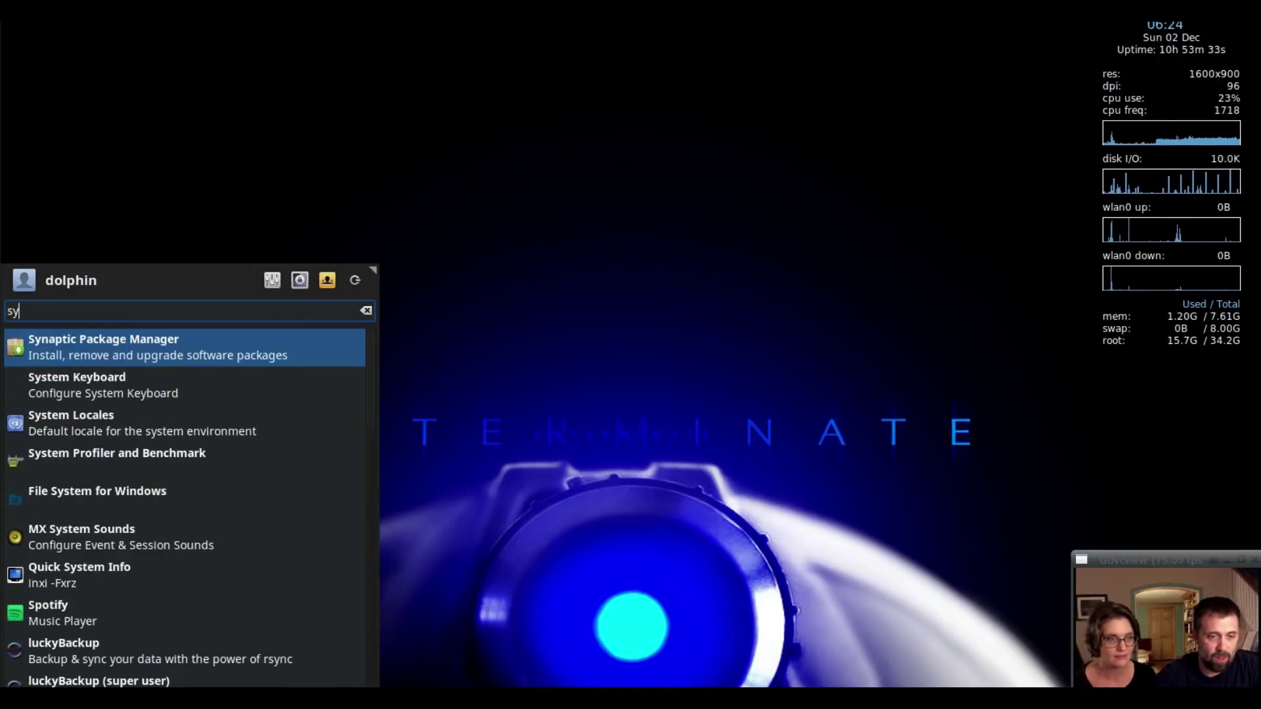
key("BackSpace")
key("BackSpace")
type("package")
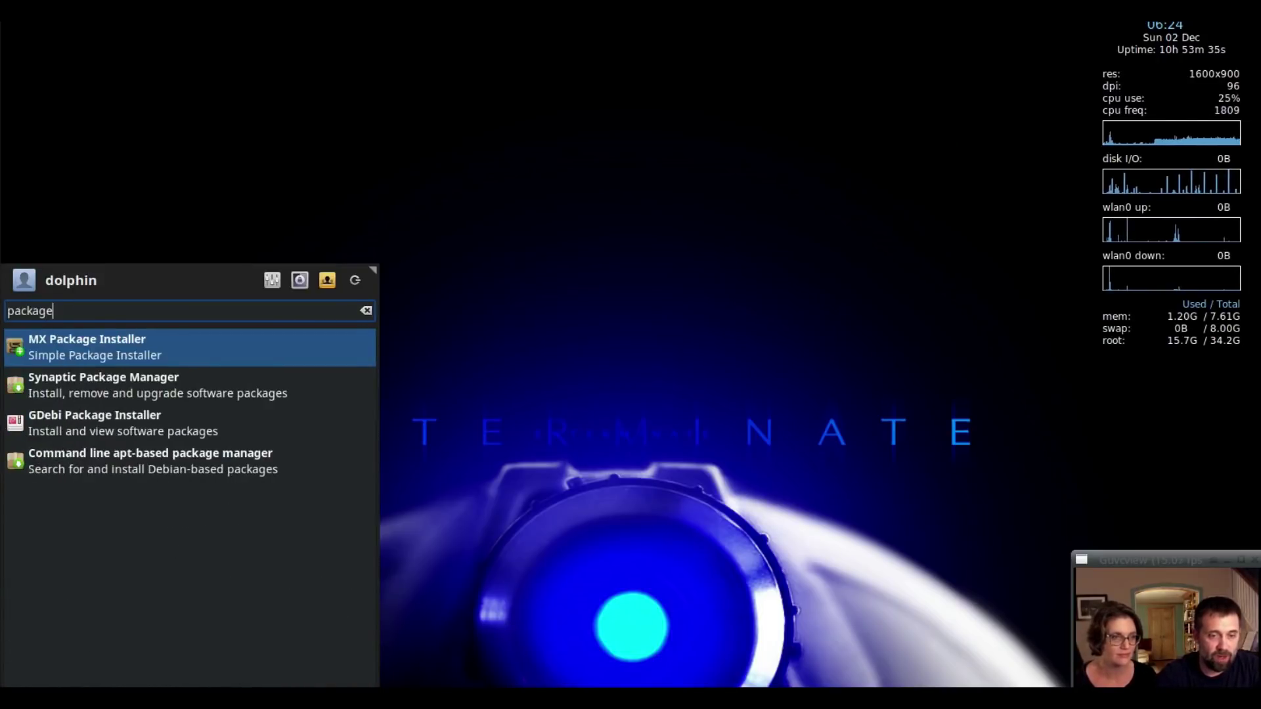
key("Return")
type("****")
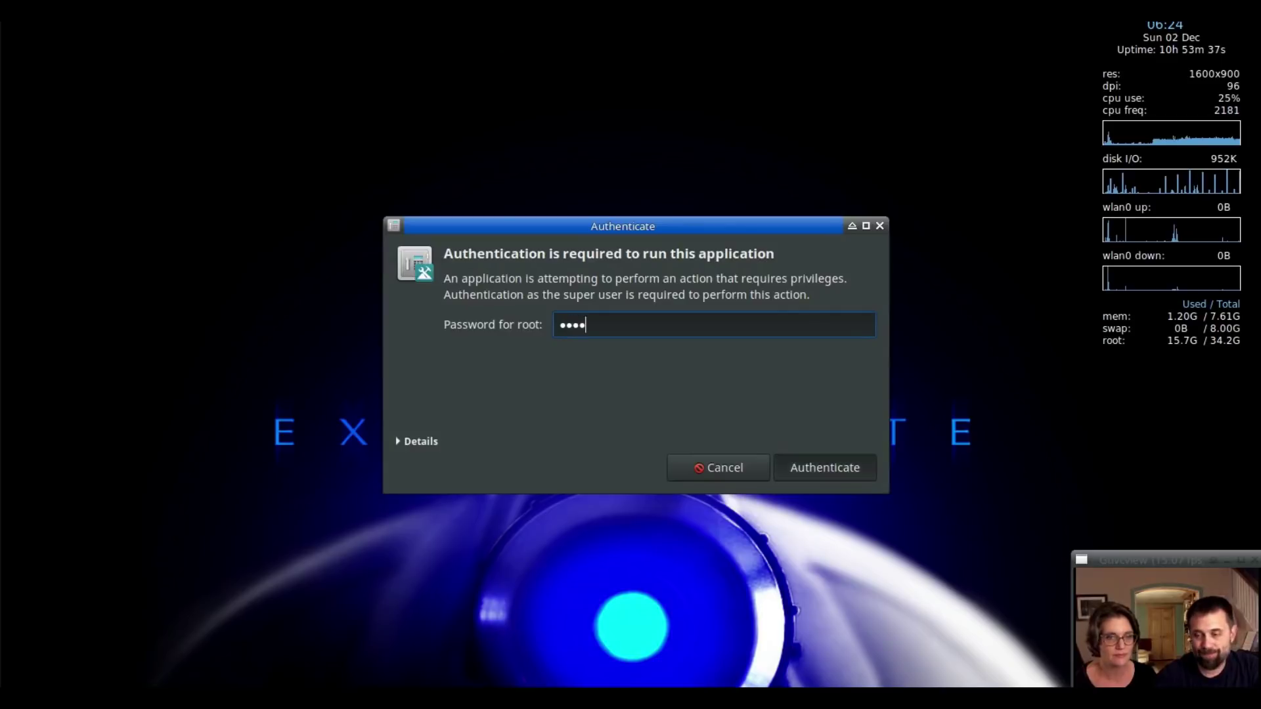
key("Return")
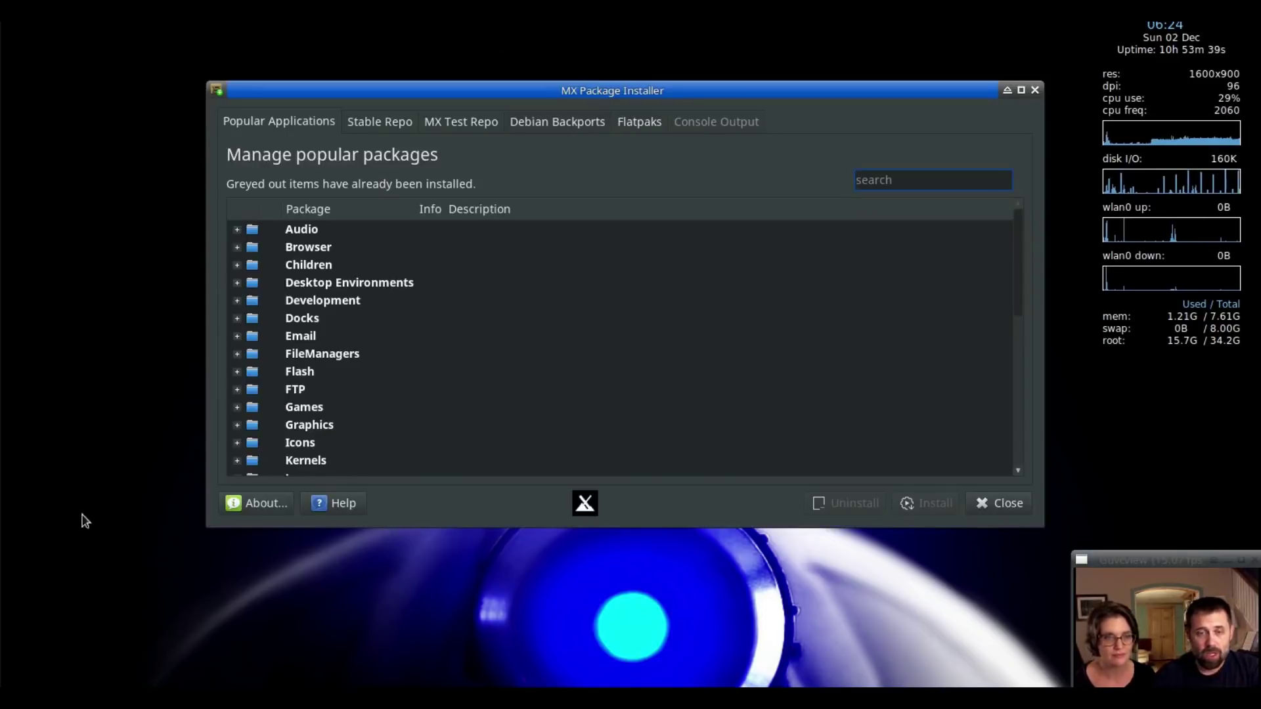
Search the Stable Repo for 'zoter' and inspect libreoffice-zotero-integration and zotero-standalone.
left_click(357, 123)
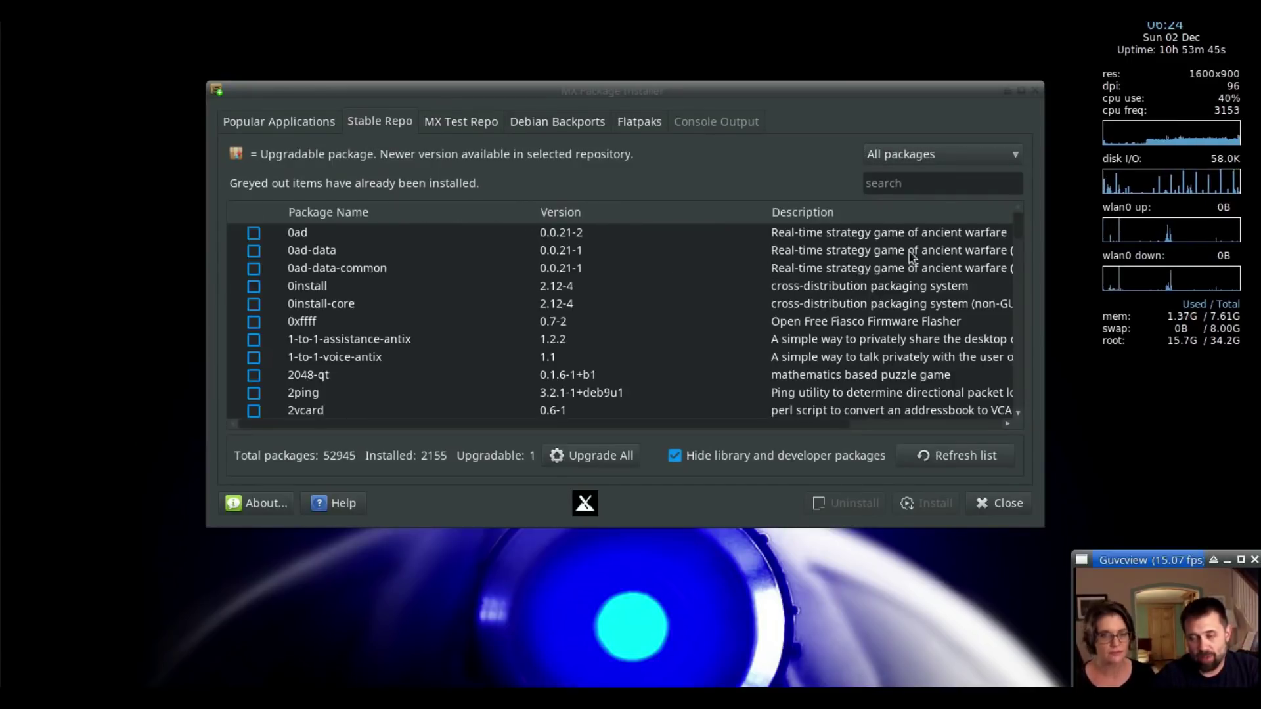
left_click(932, 183)
type("zoter")
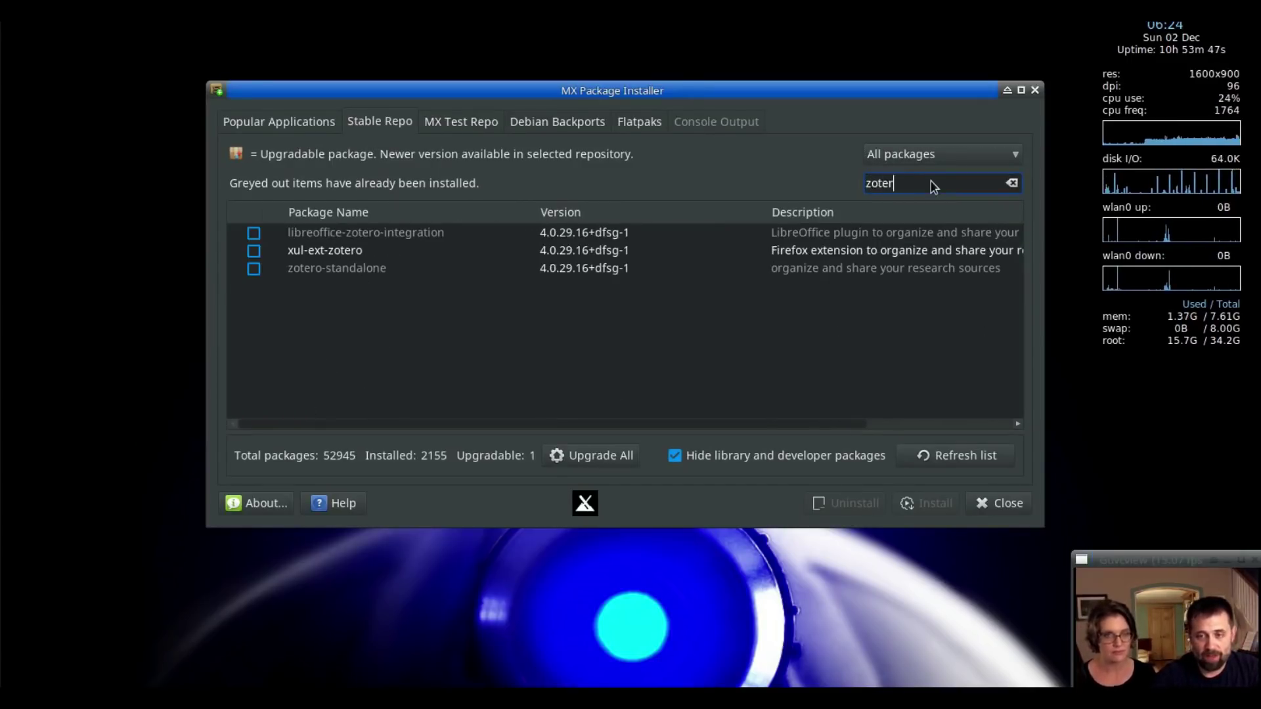
type("er")
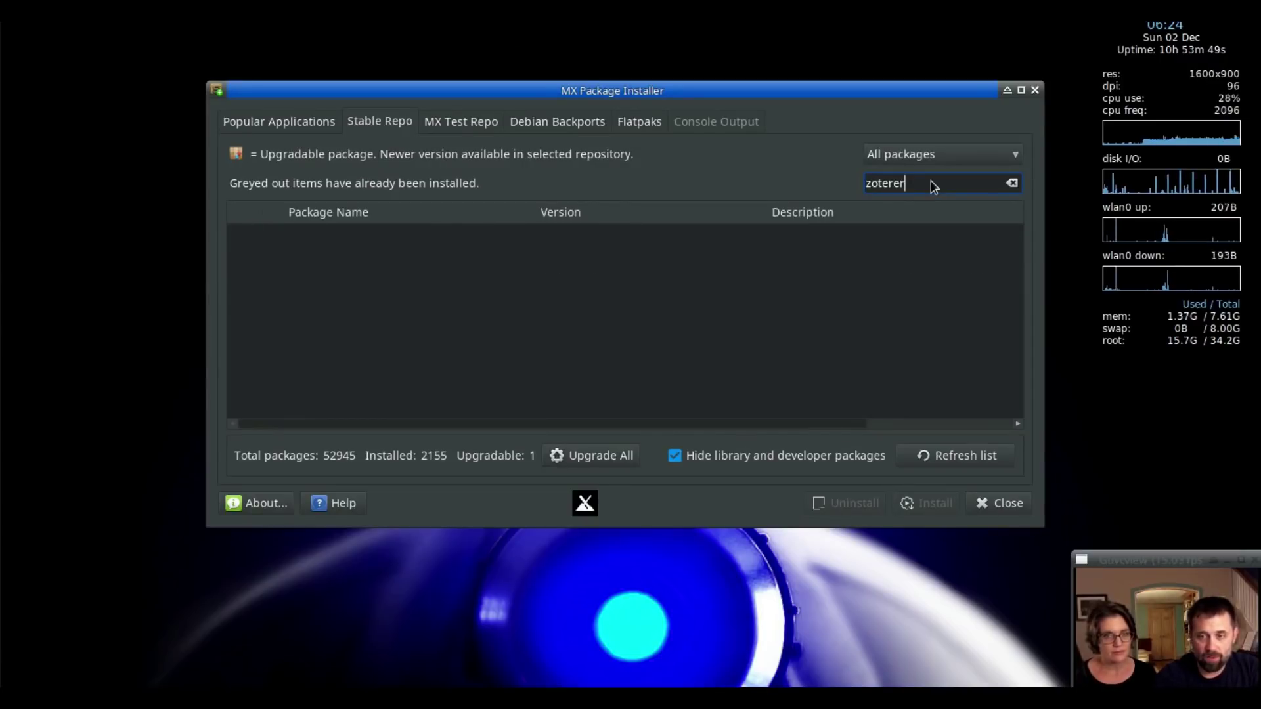
key("BackSpace")
key("BackSpace")
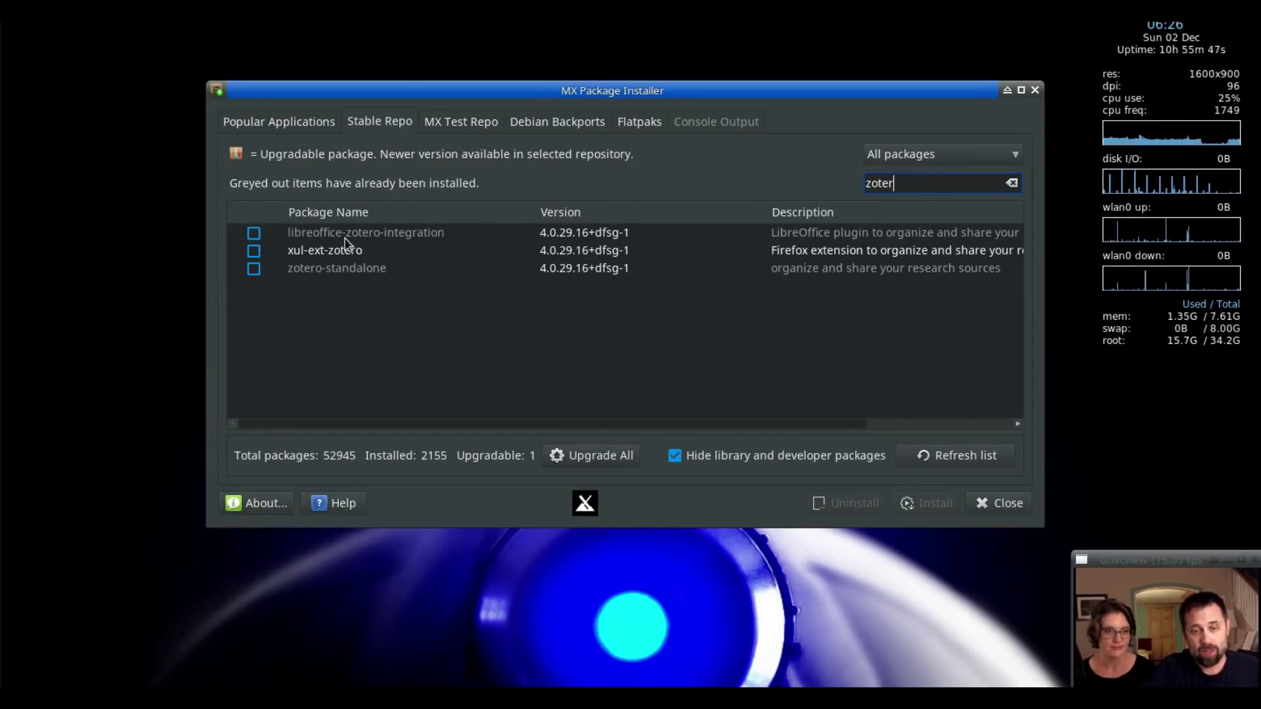
left_click(345, 238)
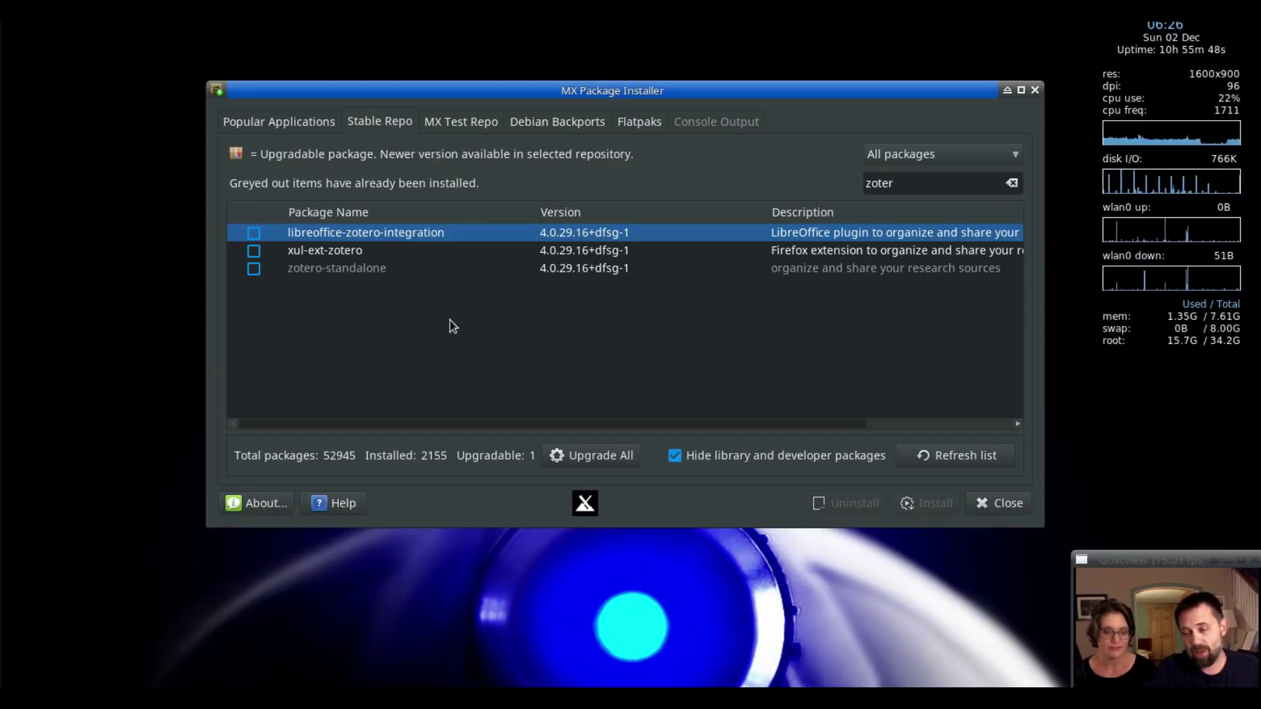
left_click(306, 271)
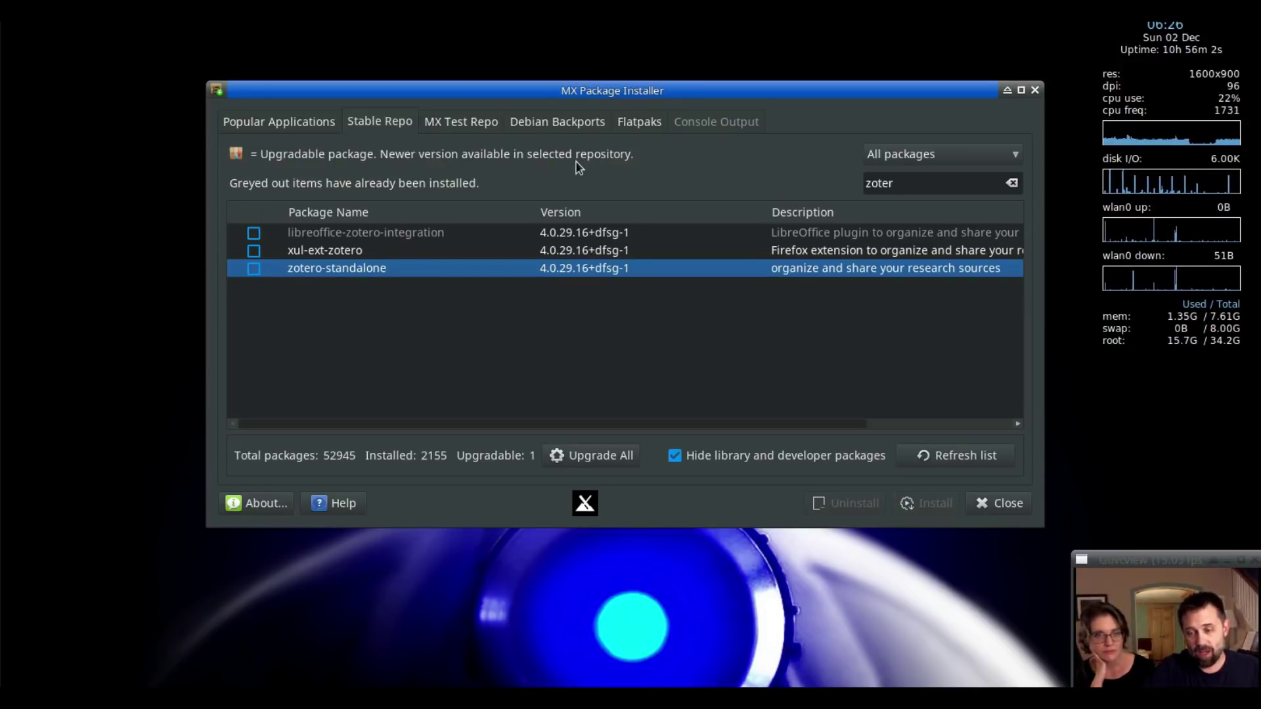
left_click(627, 130)
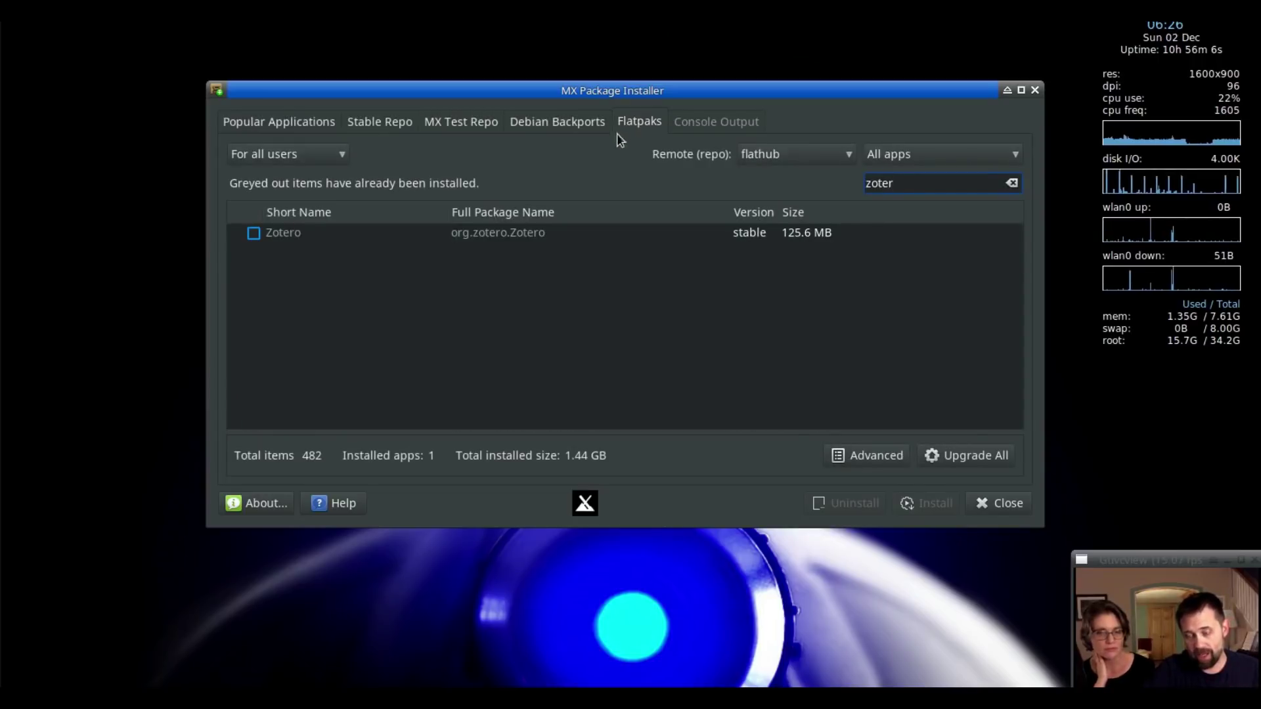
Inspect the Zotero flatpak from flathub, then close MX Package Installer without installing.
left_click(289, 237)
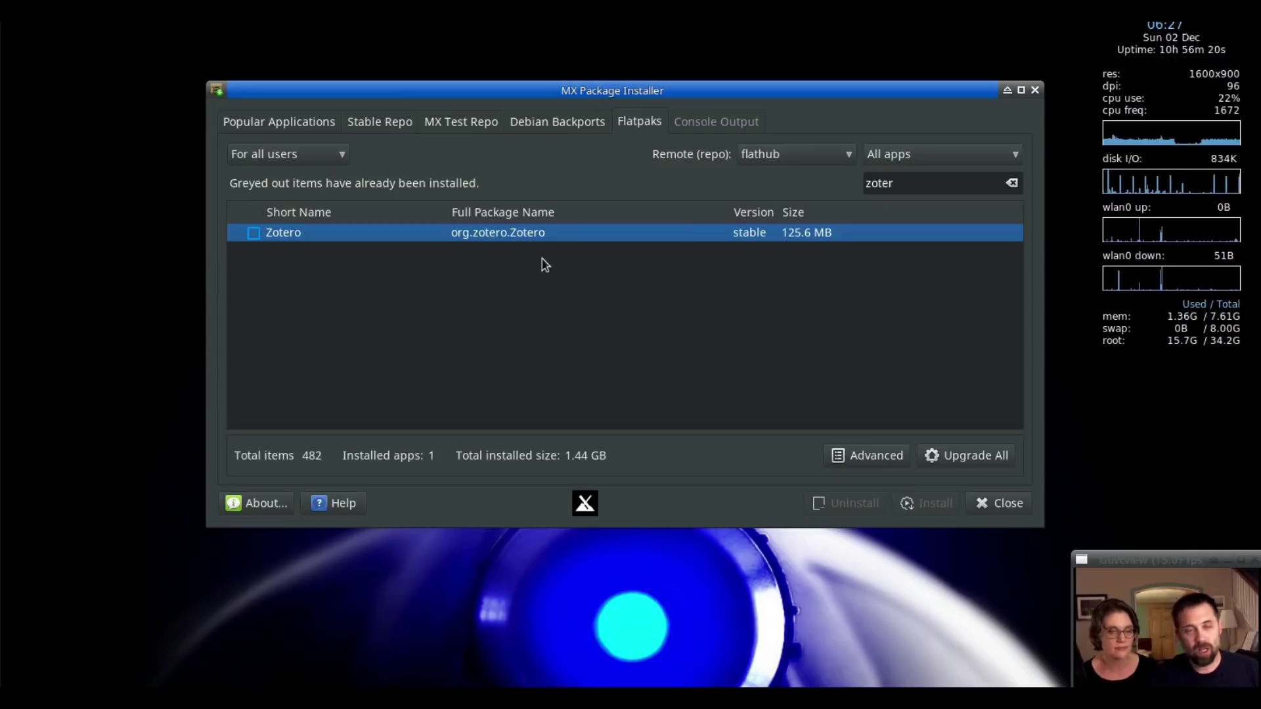
left_click(1018, 510)
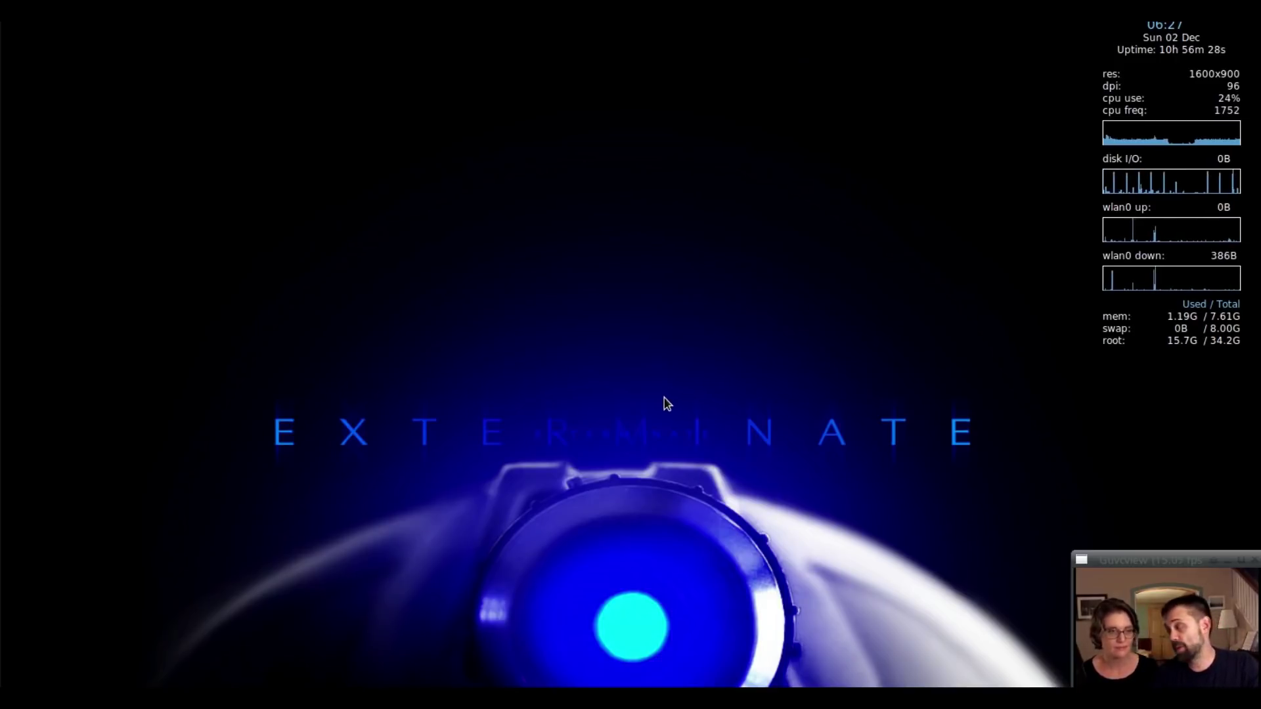
Launch Zotero ('Manage your bibliography') by searching 'zoter' in the application menu.
key("super")
type("zot")
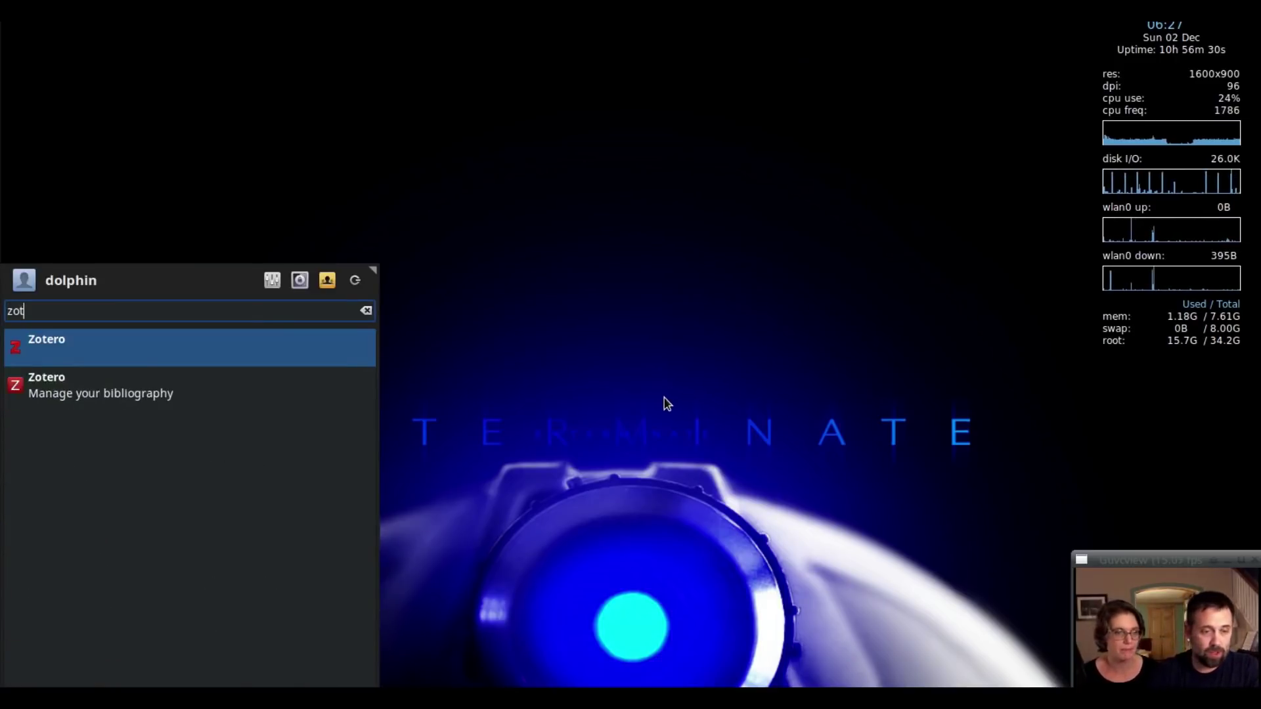
left_click(51, 394)
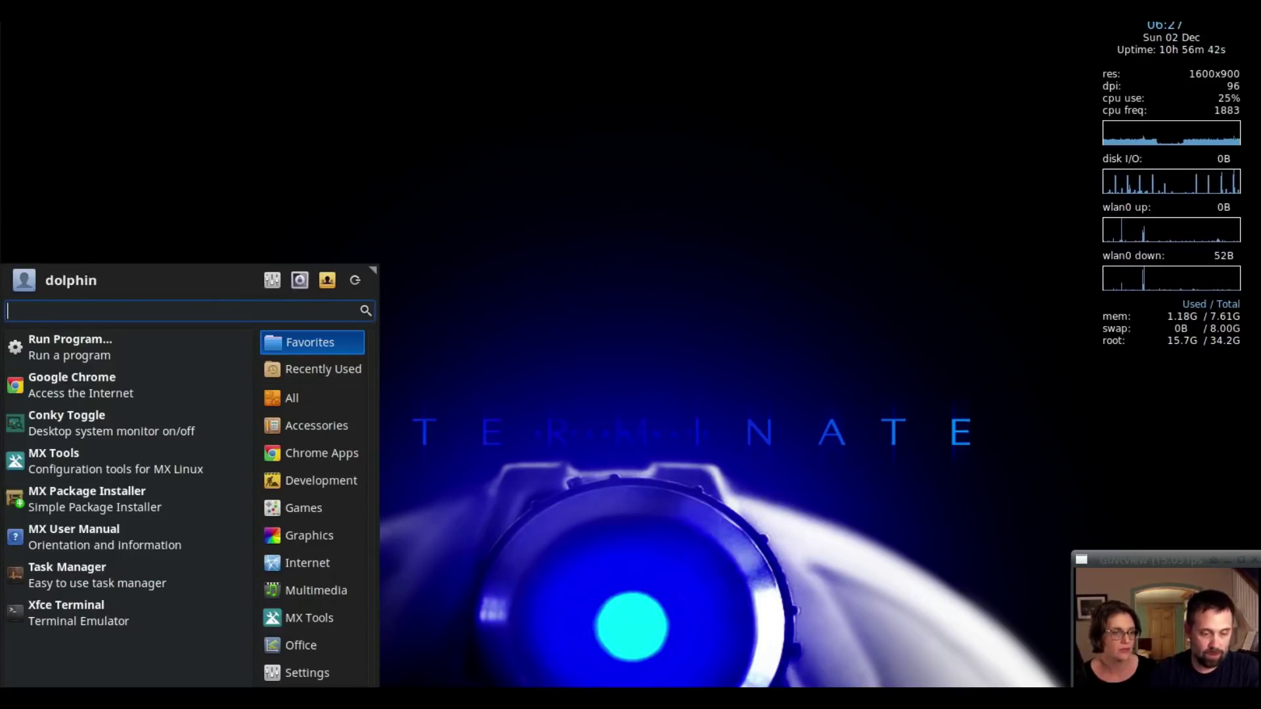
type("zoter")
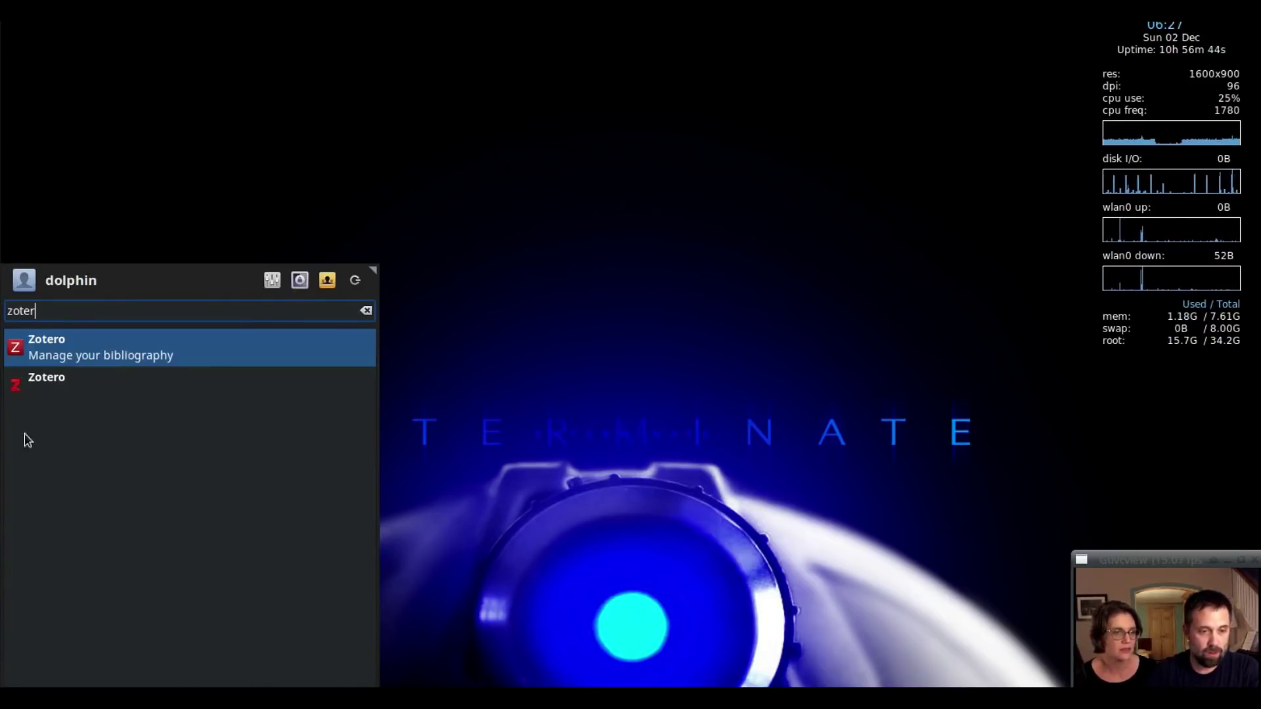
key("Return")
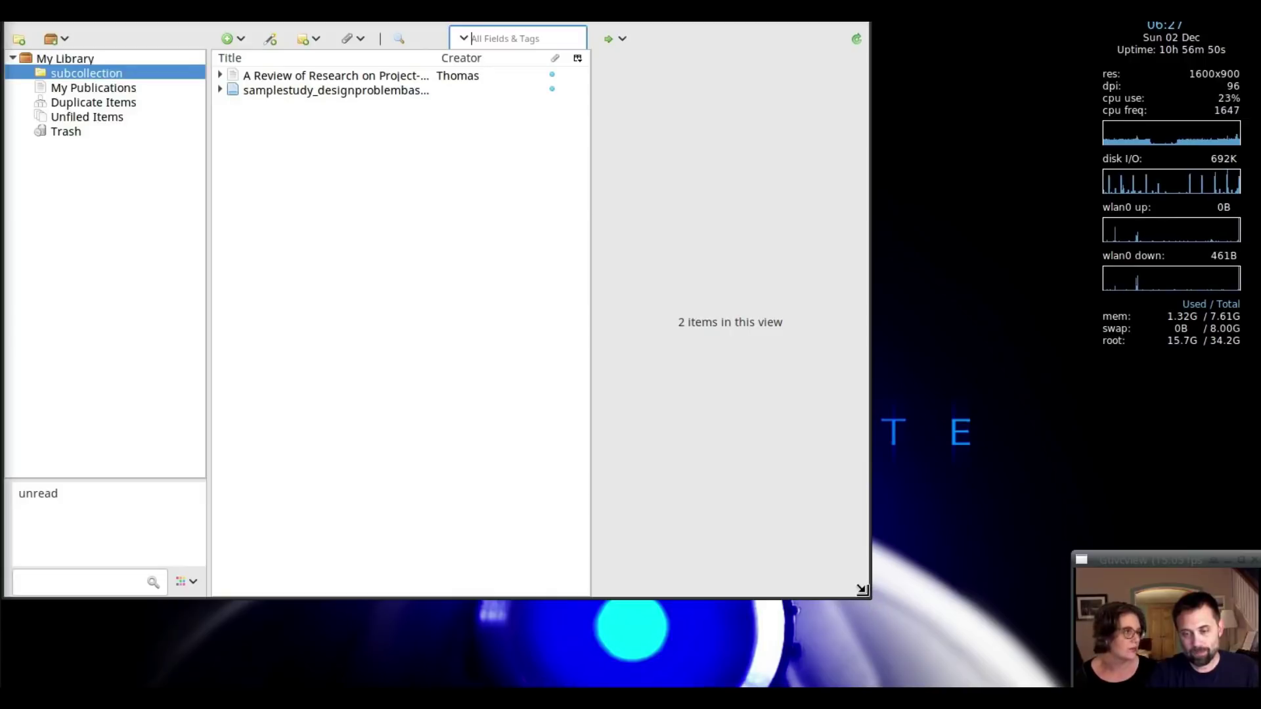
Enlarge the Zotero library window, then switch over to a new Chrome tab.
left_click_drag(872, 596, 1030, 683)
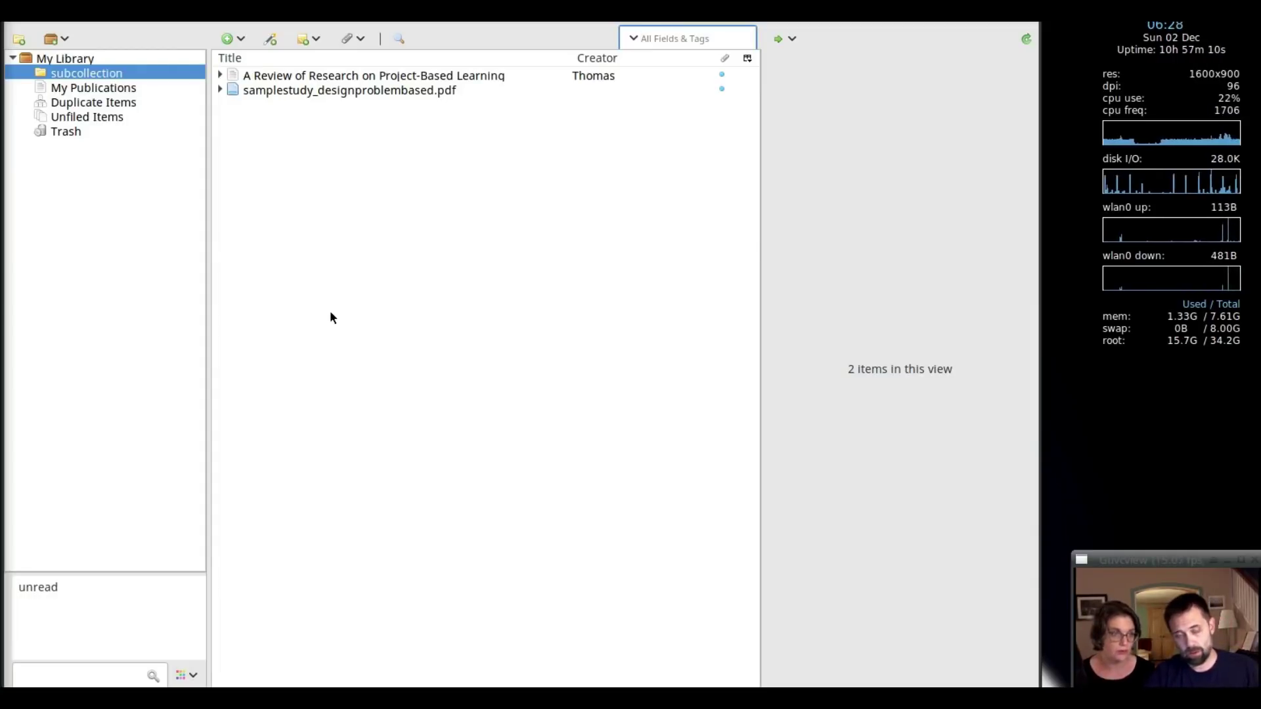
key("alt+Tab")
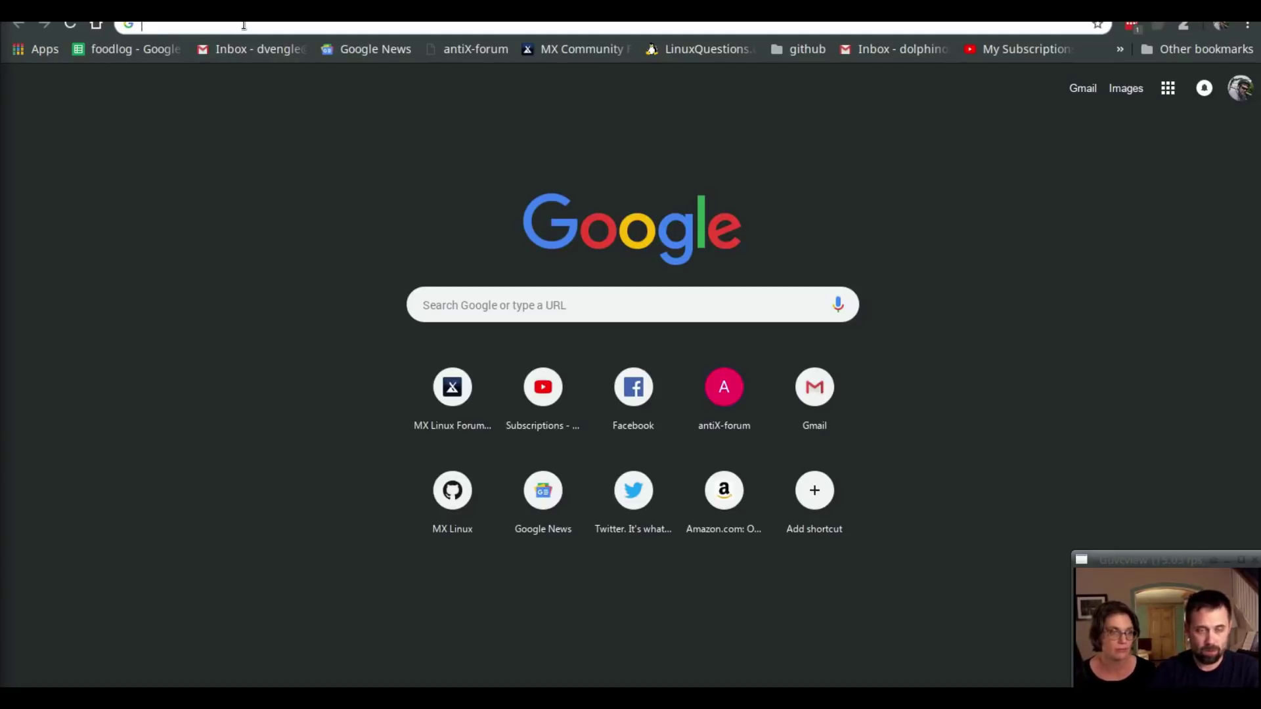
Load scholar.google.com in Chrome.
type("scol")
key("BackSpace")
key("BackSpace")
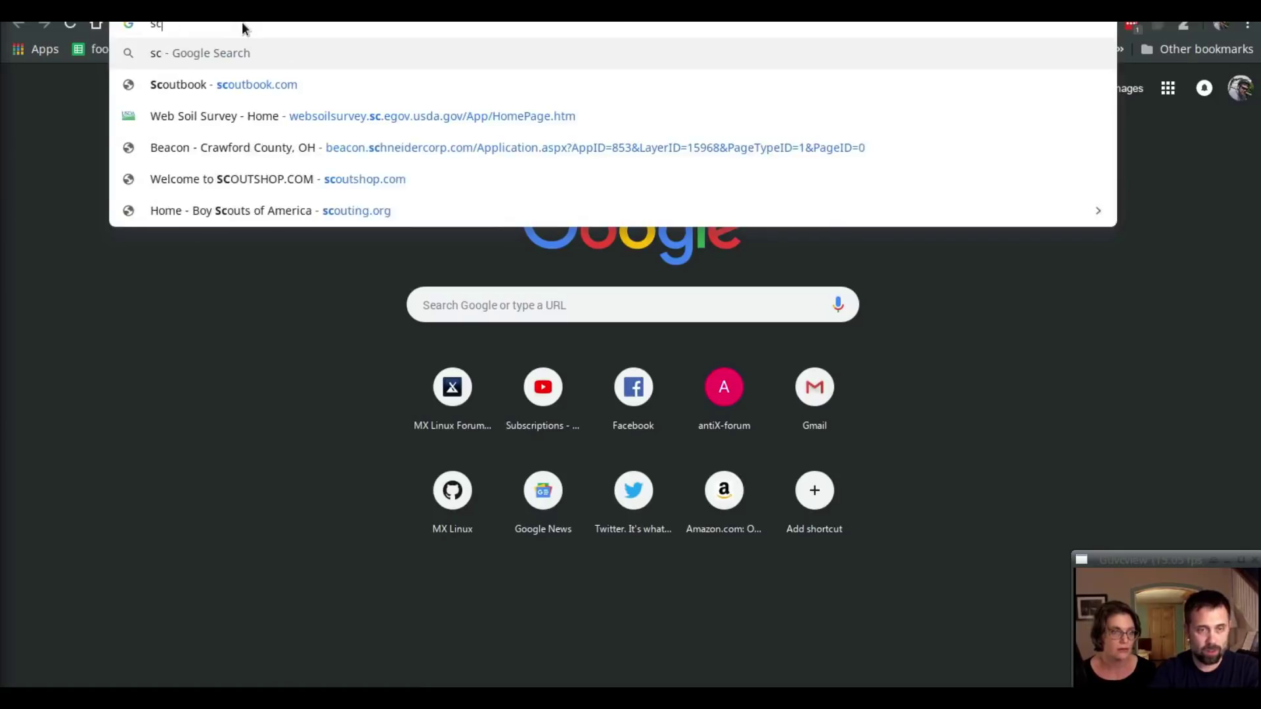
type("hol")
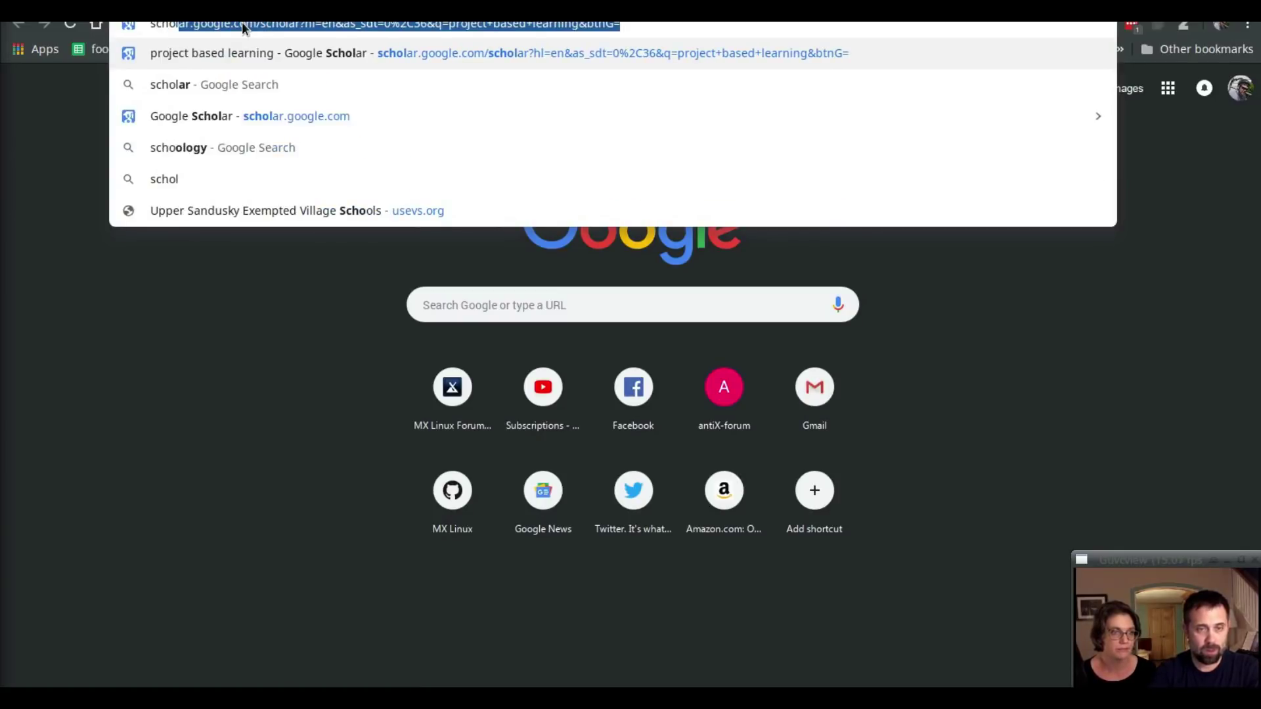
type("ar.google.com")
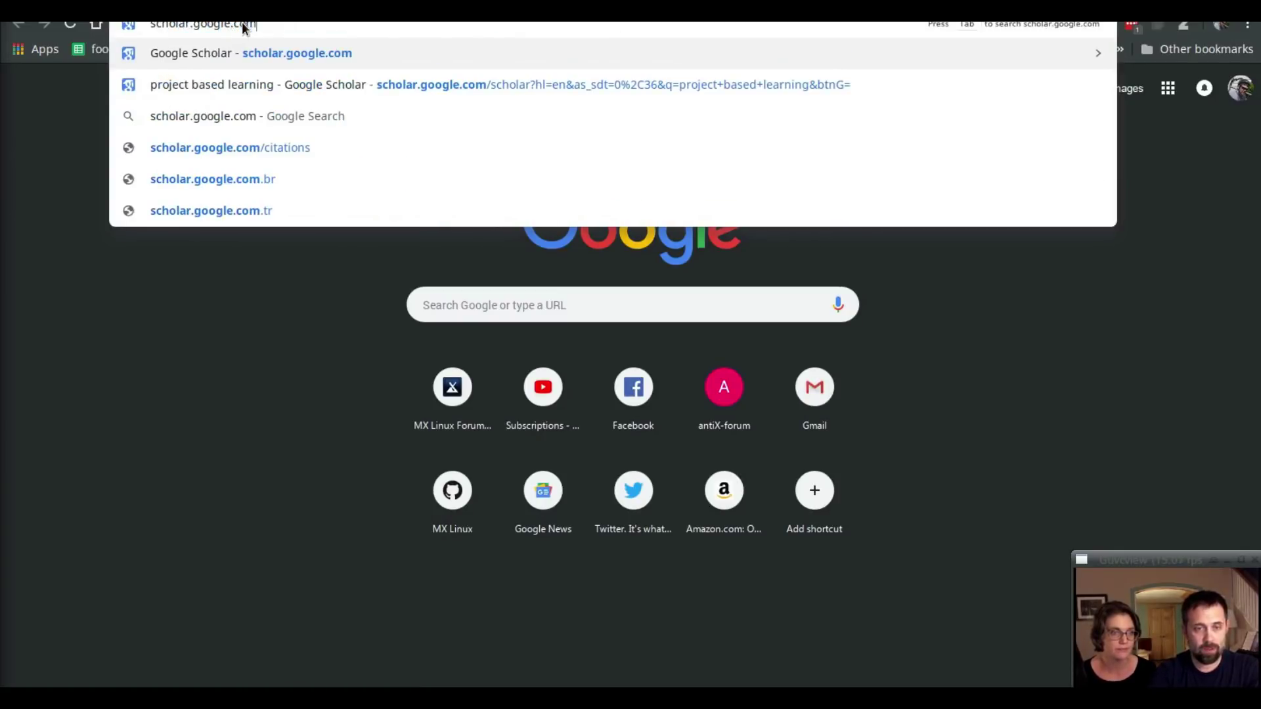
key("Tab")
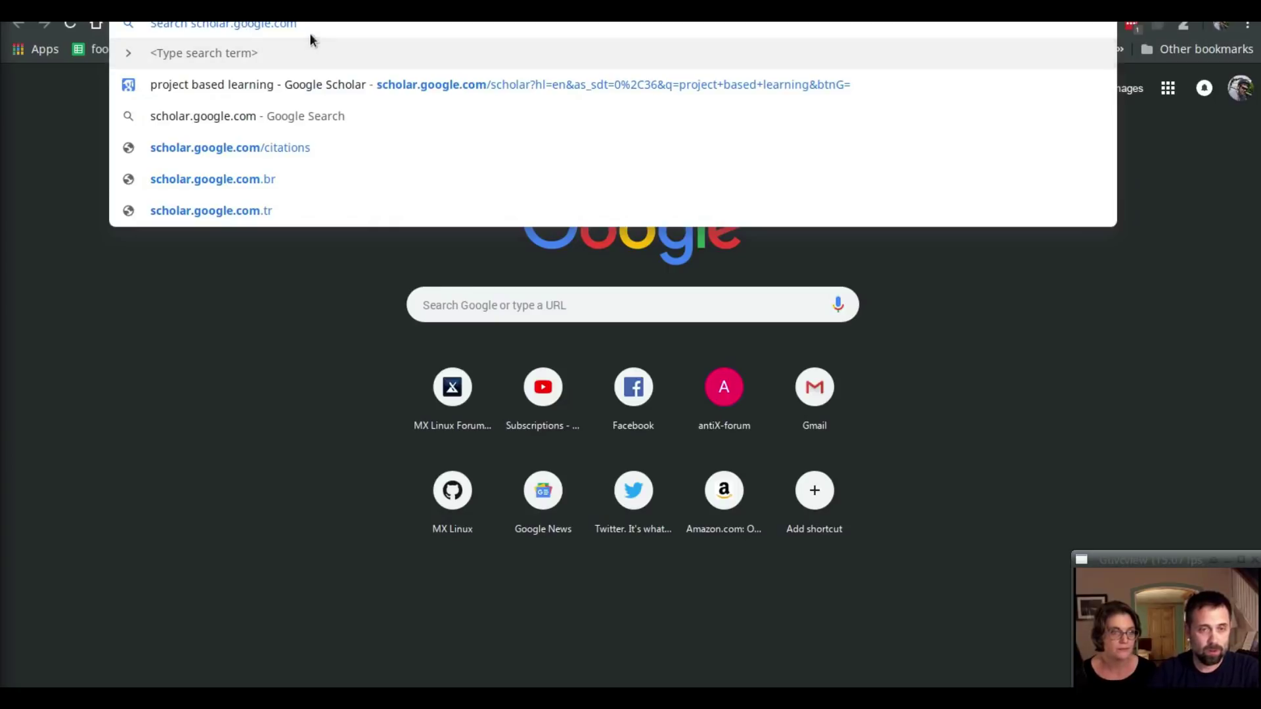
key("BackSpace")
key("Return")
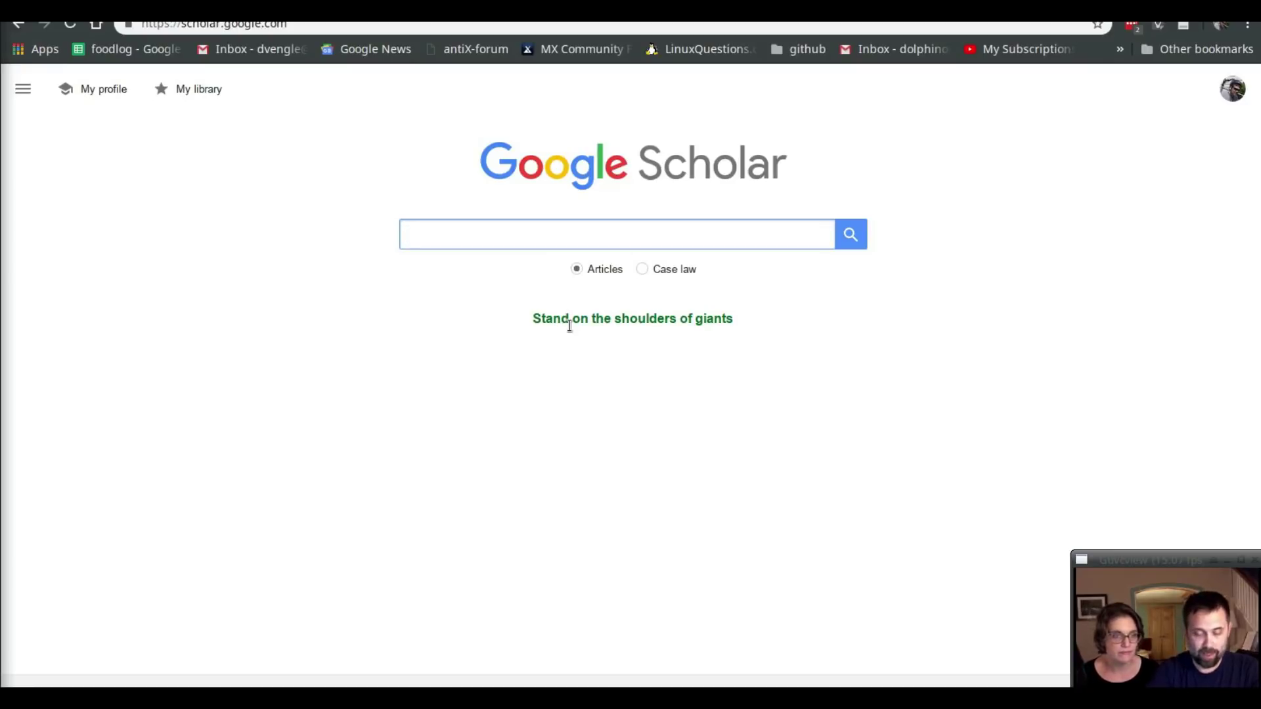
Search Google Scholar for 'open source in government' and open the first result's umich.edu PDF.
type("vid")
key("BackSpace")
key("BackSpace")
key("BackSpace")
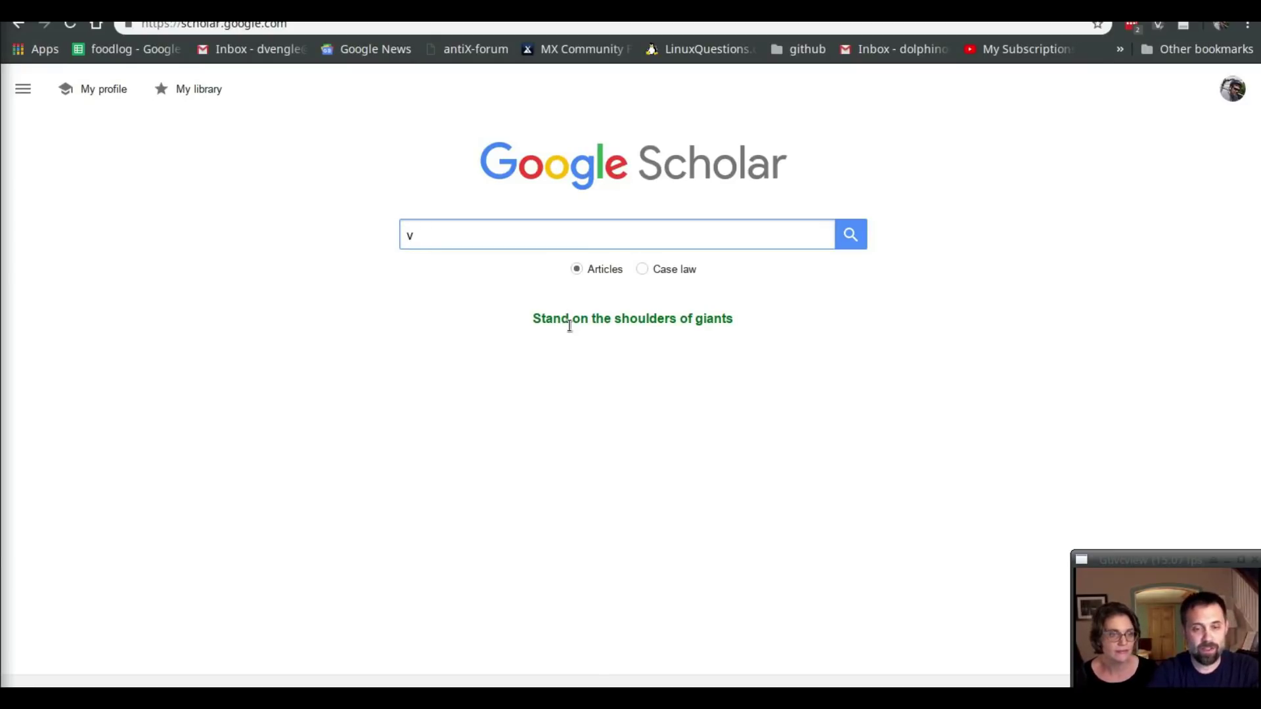
type("open sour")
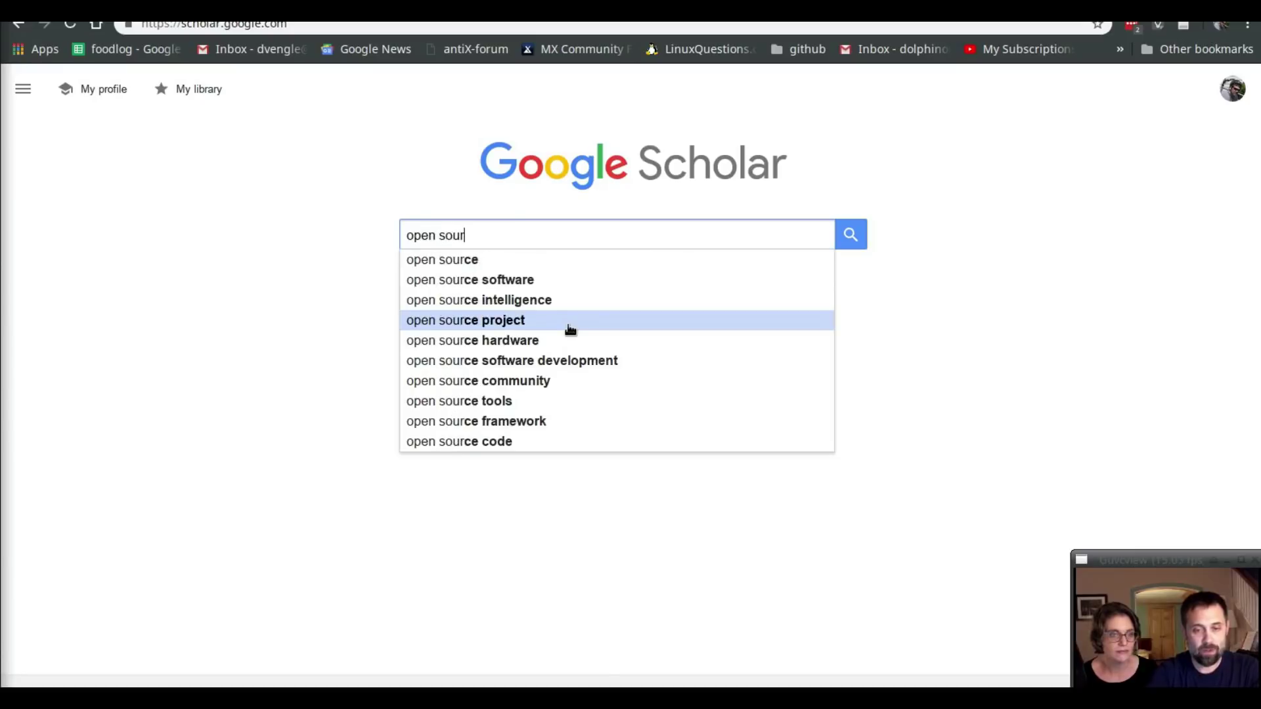
type("ce in government")
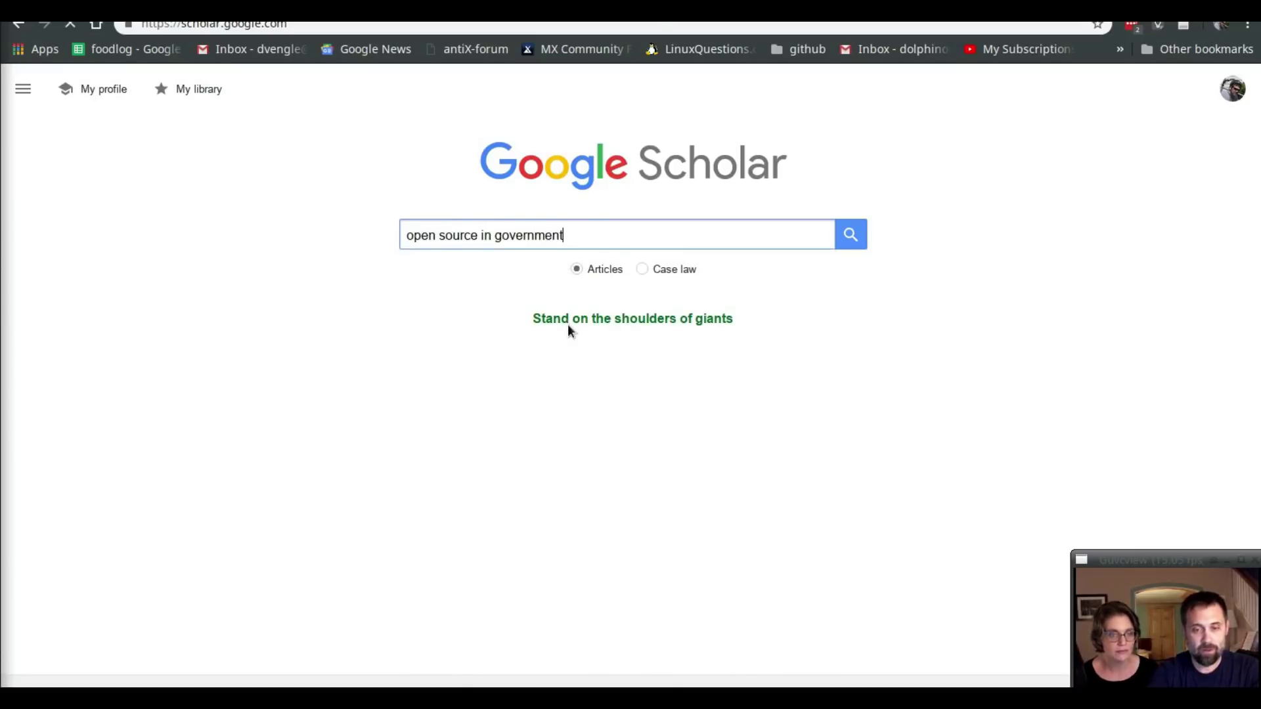
key("Return")
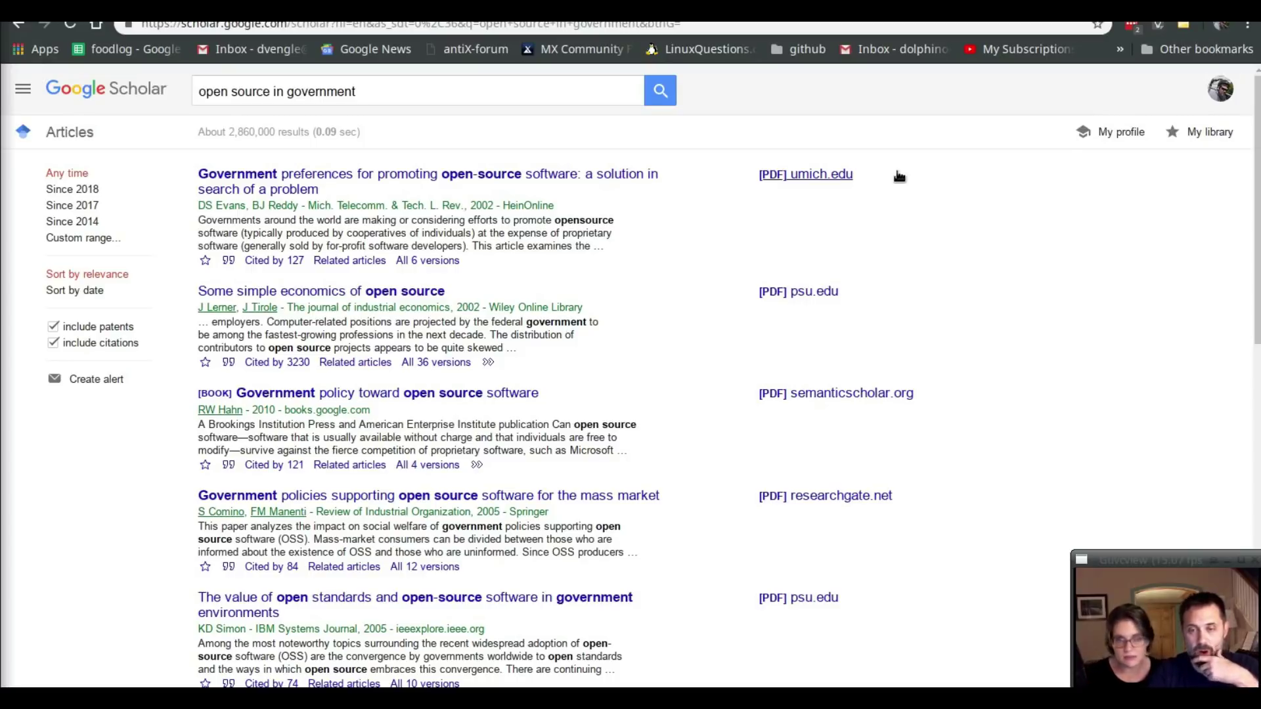
left_click(809, 176)
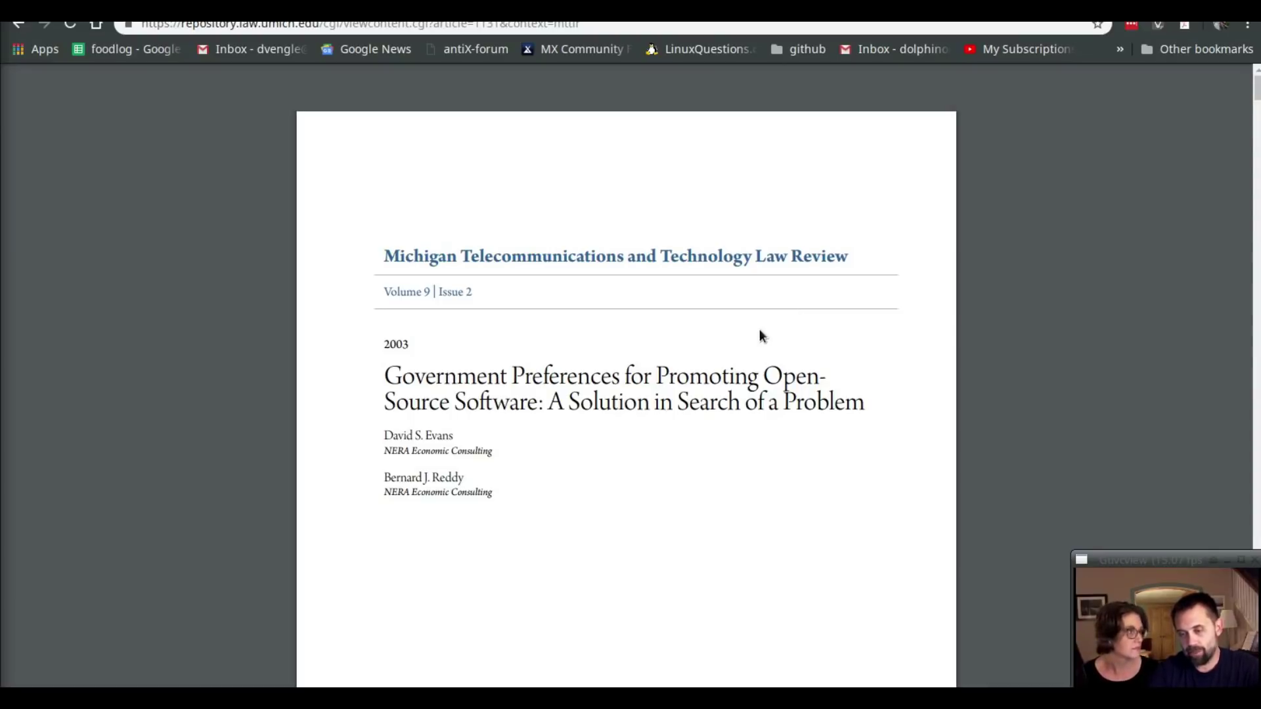
Scroll down through the Government Preferences for Promoting Open-Source Software PDF.
scroll(762, 339, "down", 2)
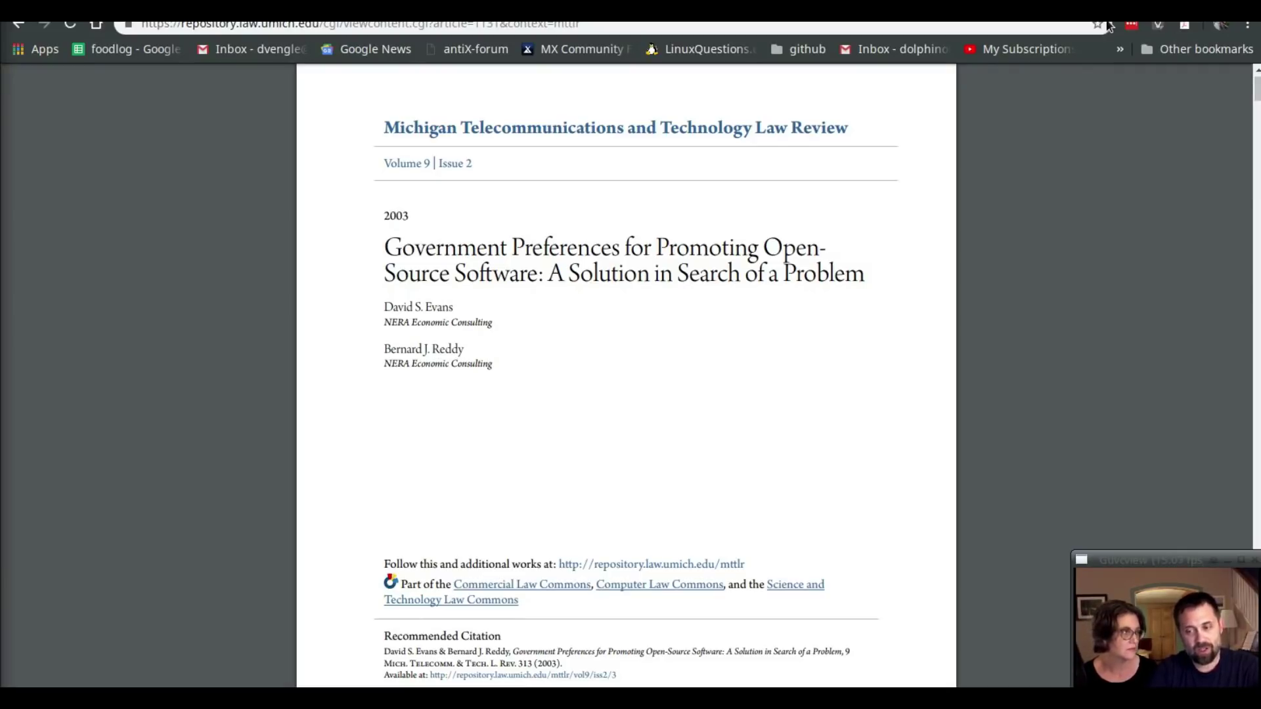
Save the open PDF to Zotero with My Library as the destination.
left_click(1185, 27)
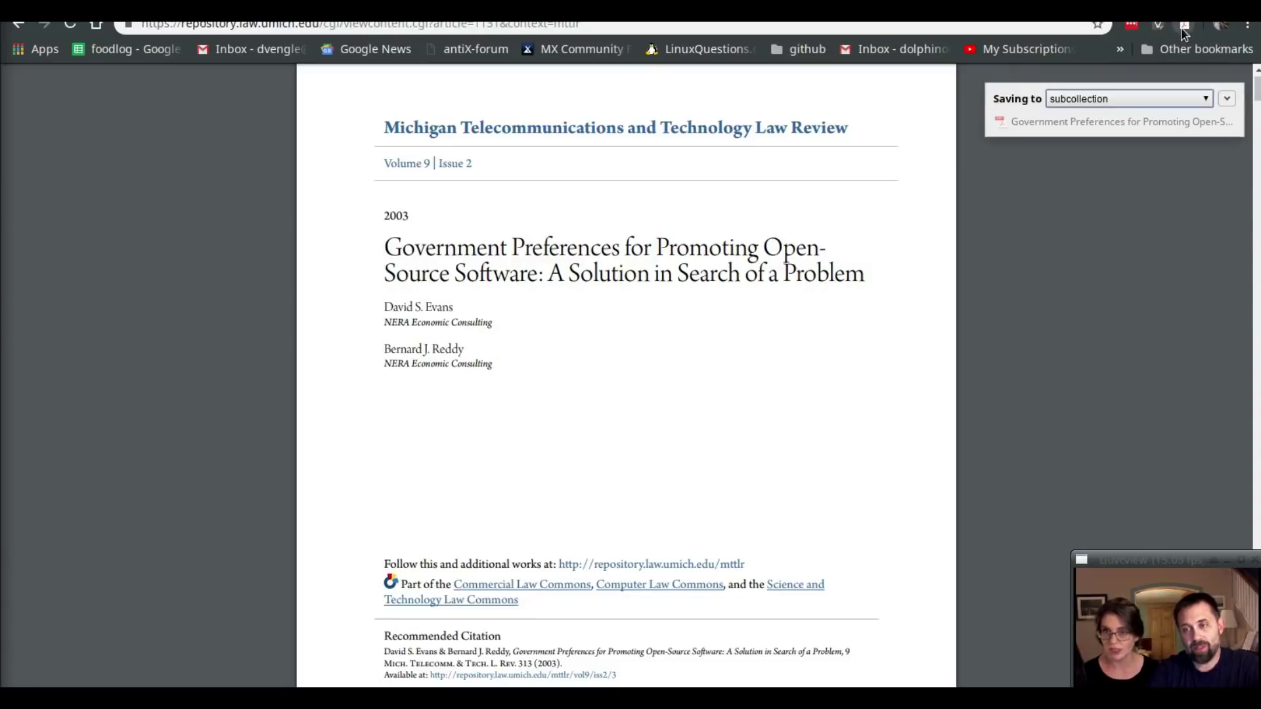
left_click(1152, 96)
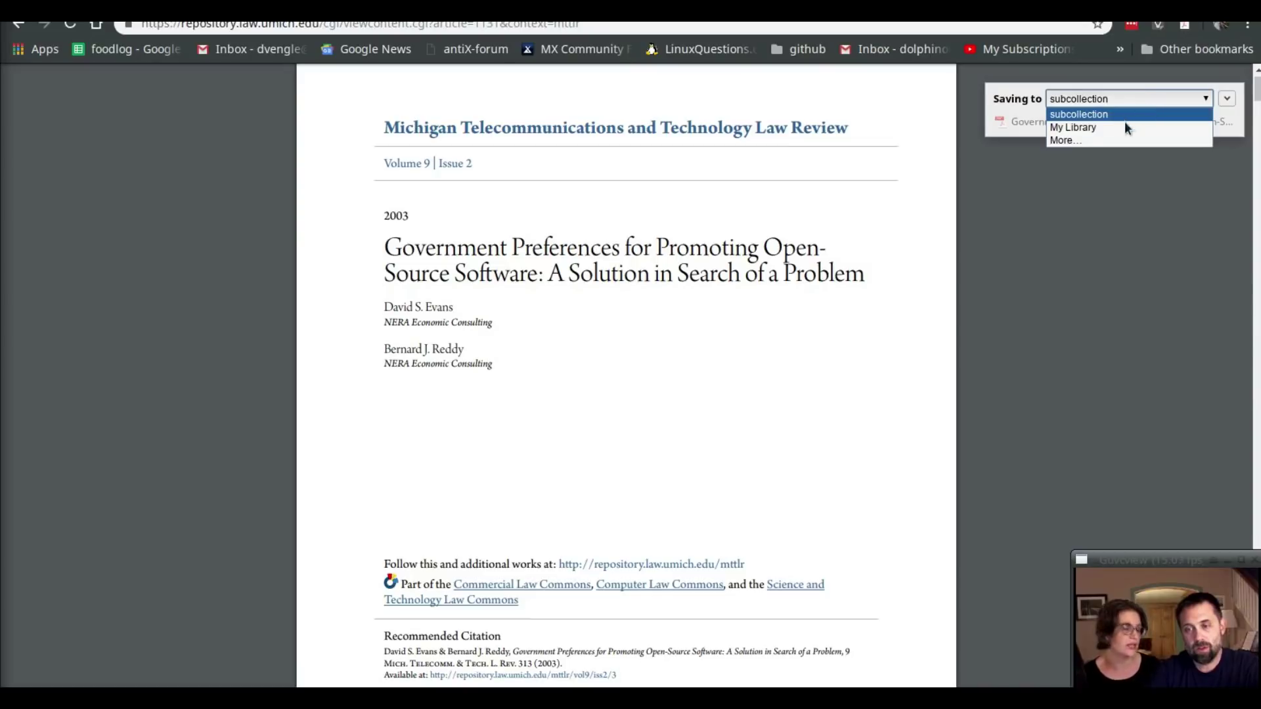
left_click(1078, 127)
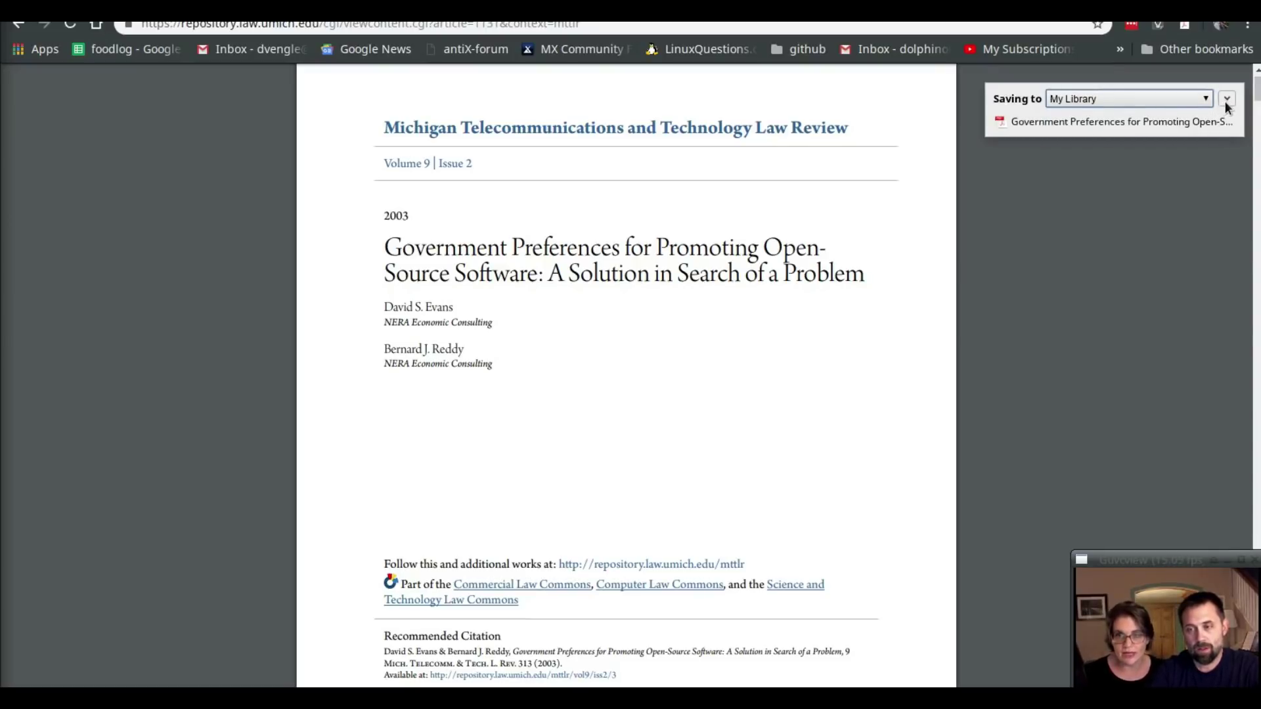
left_click(1225, 101)
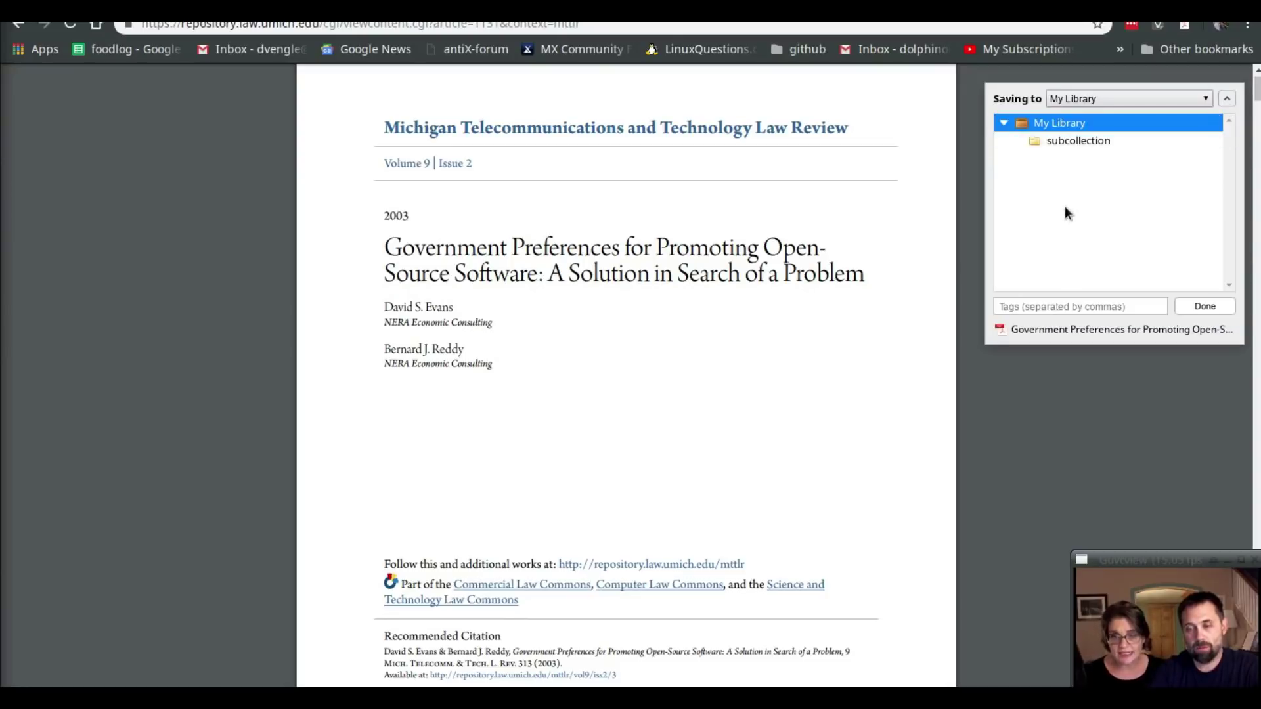
Tag the saved article 'unread' and 'opensource' and finish the save.
left_click(1043, 309)
type("unread")
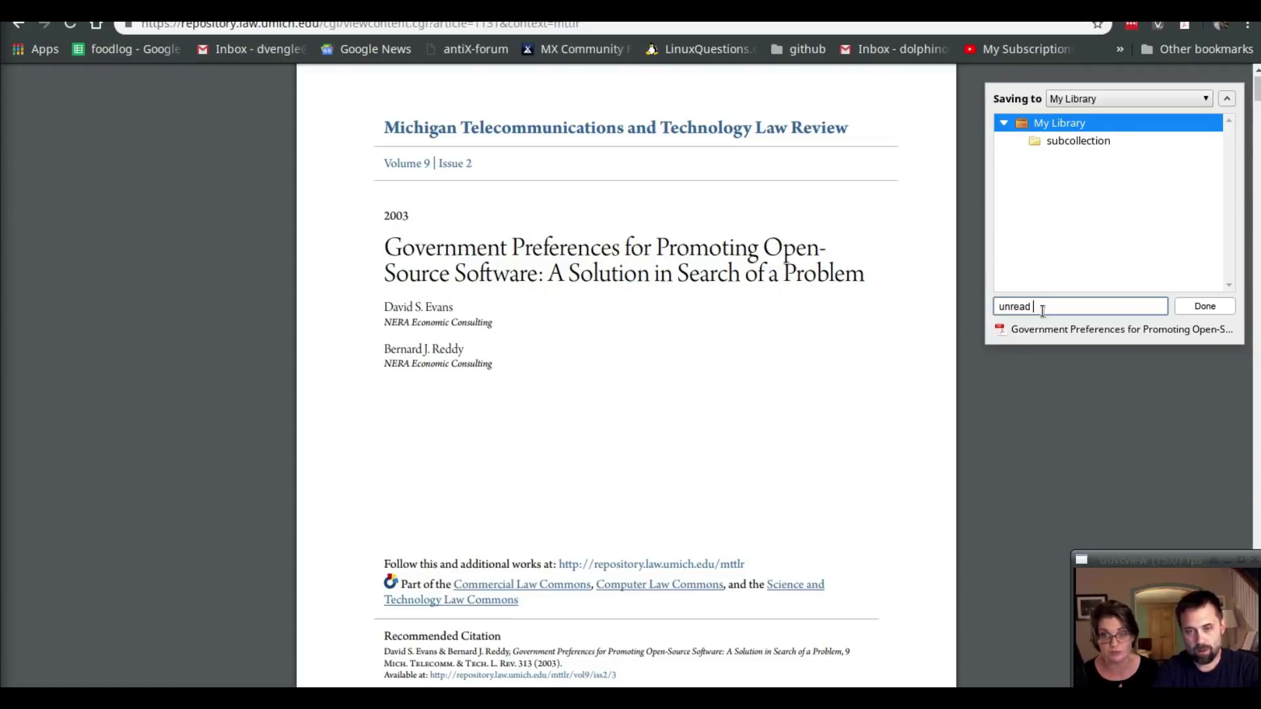
type("opened")
key("BackSpace")
key("BackSpace")
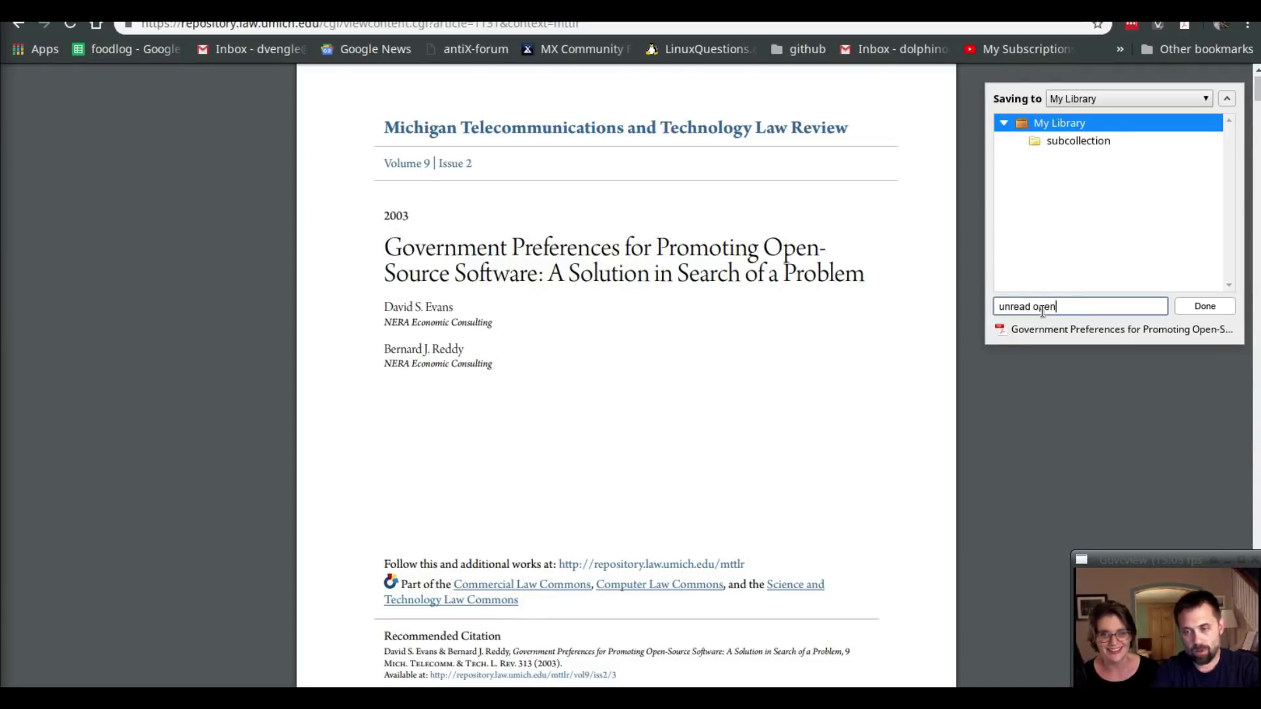
type("sourec")
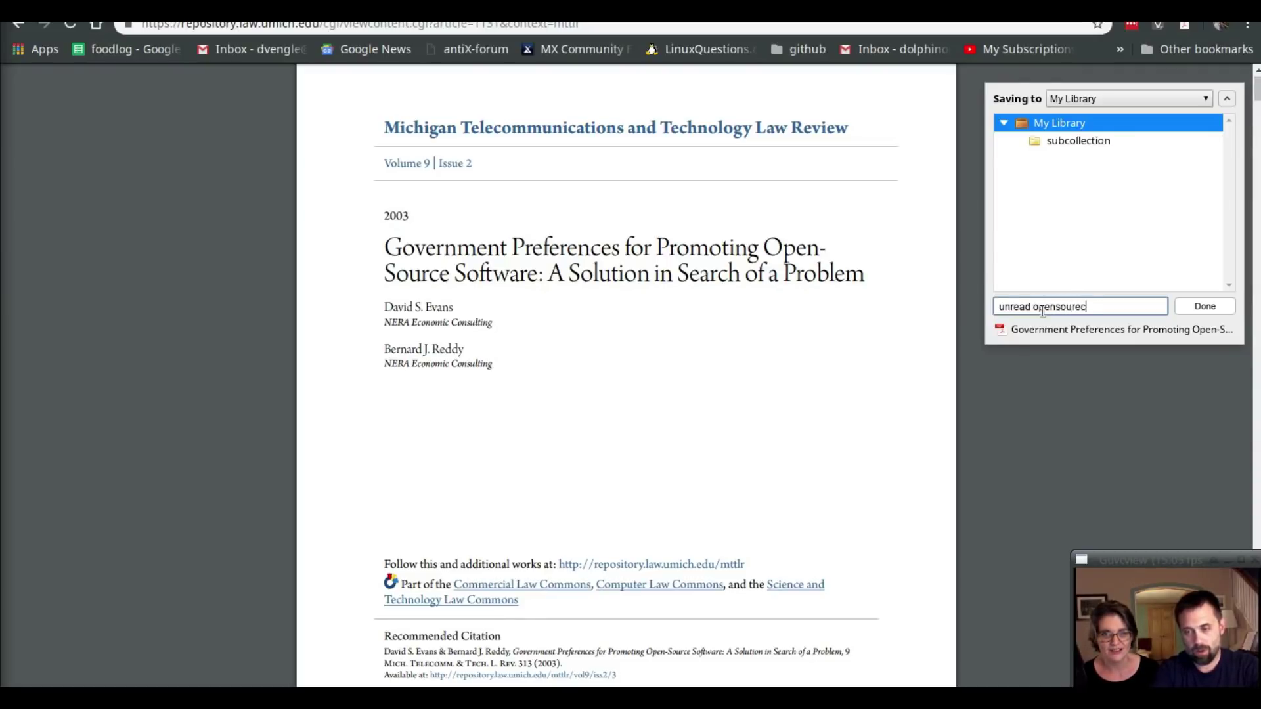
type("e")
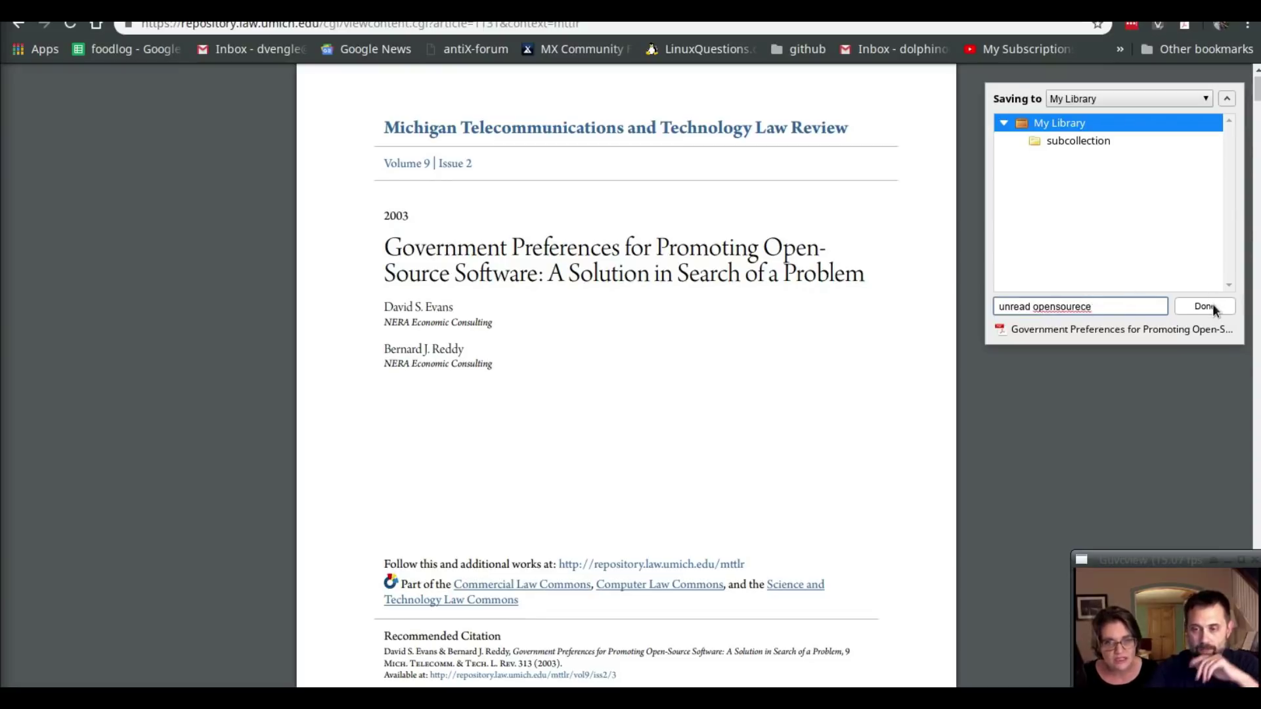
key("BackSpace")
key("BackSpace")
key("BackSpace")
type("c")
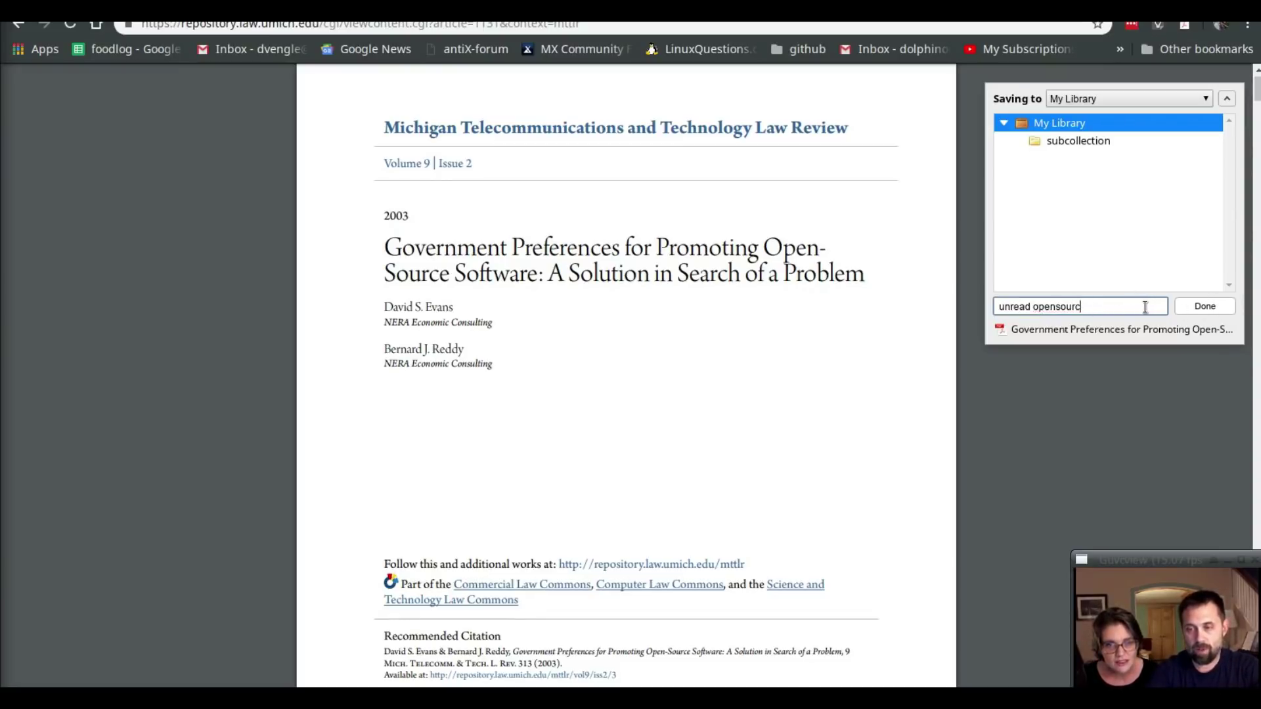
type("e")
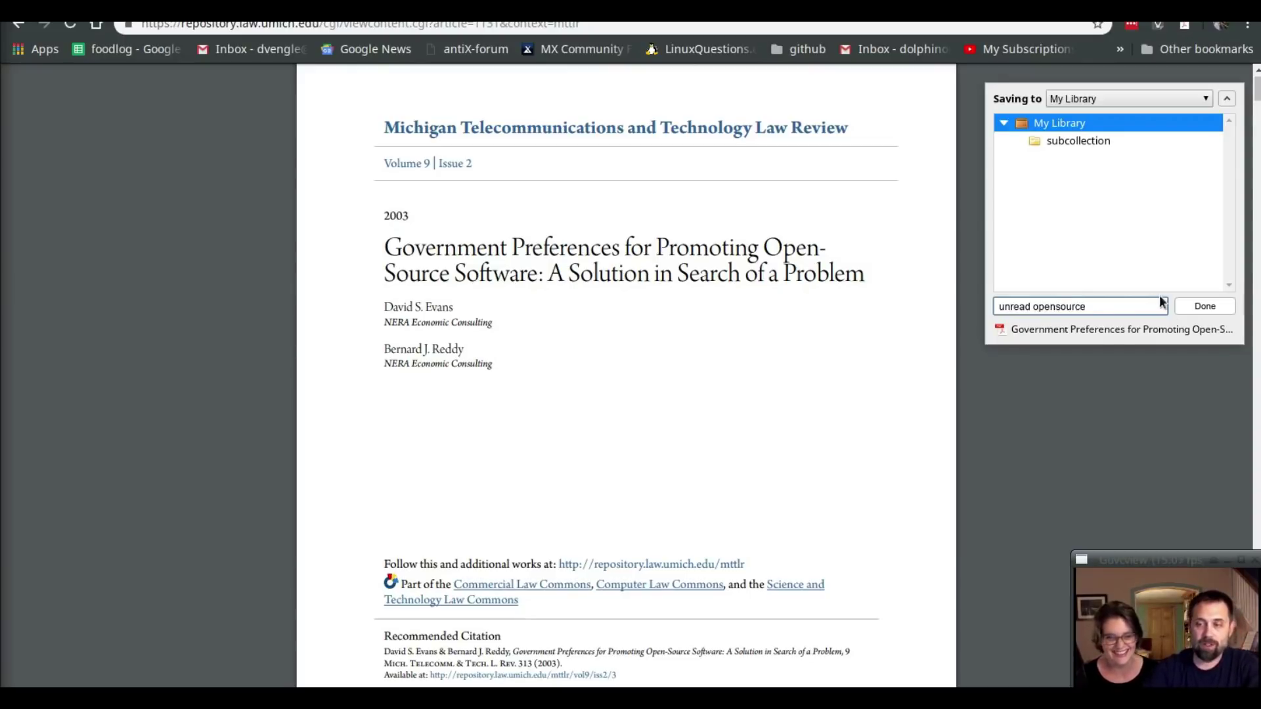
left_click(1206, 306)
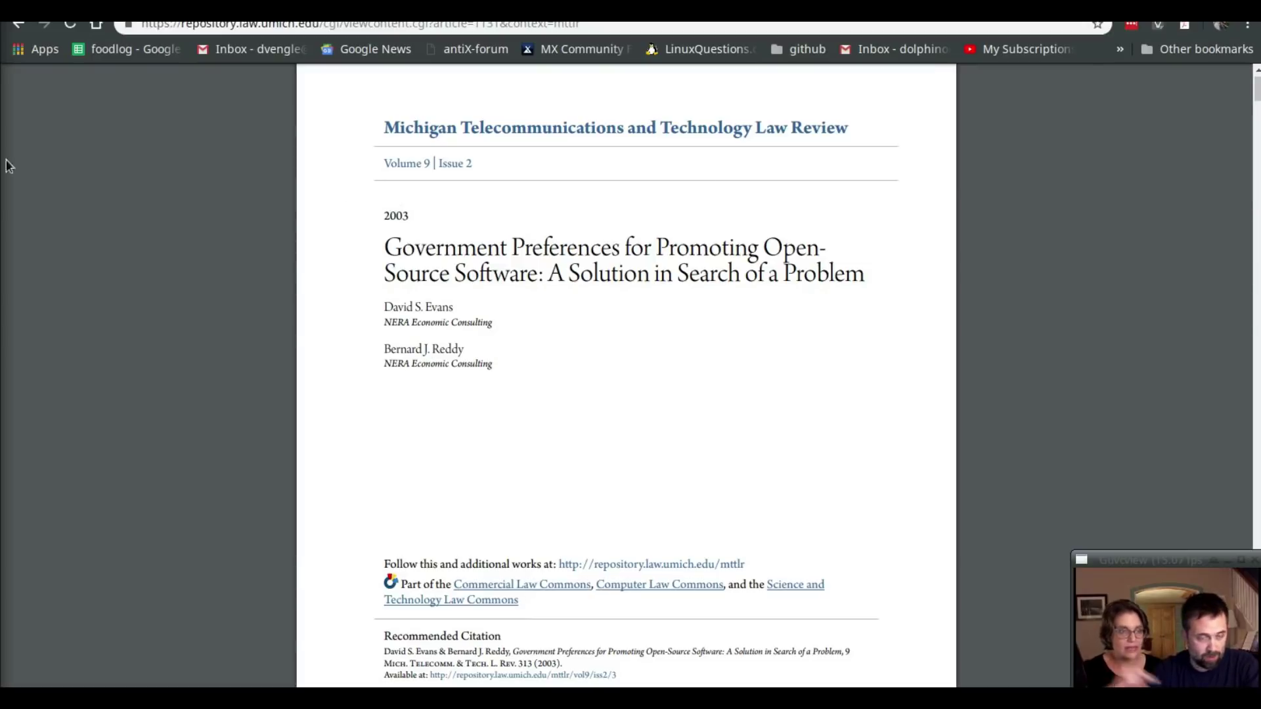
Expand the Government Preferences article to its PDF, then maximize Zotero and widen the Info pane.
key("alt+Tab")
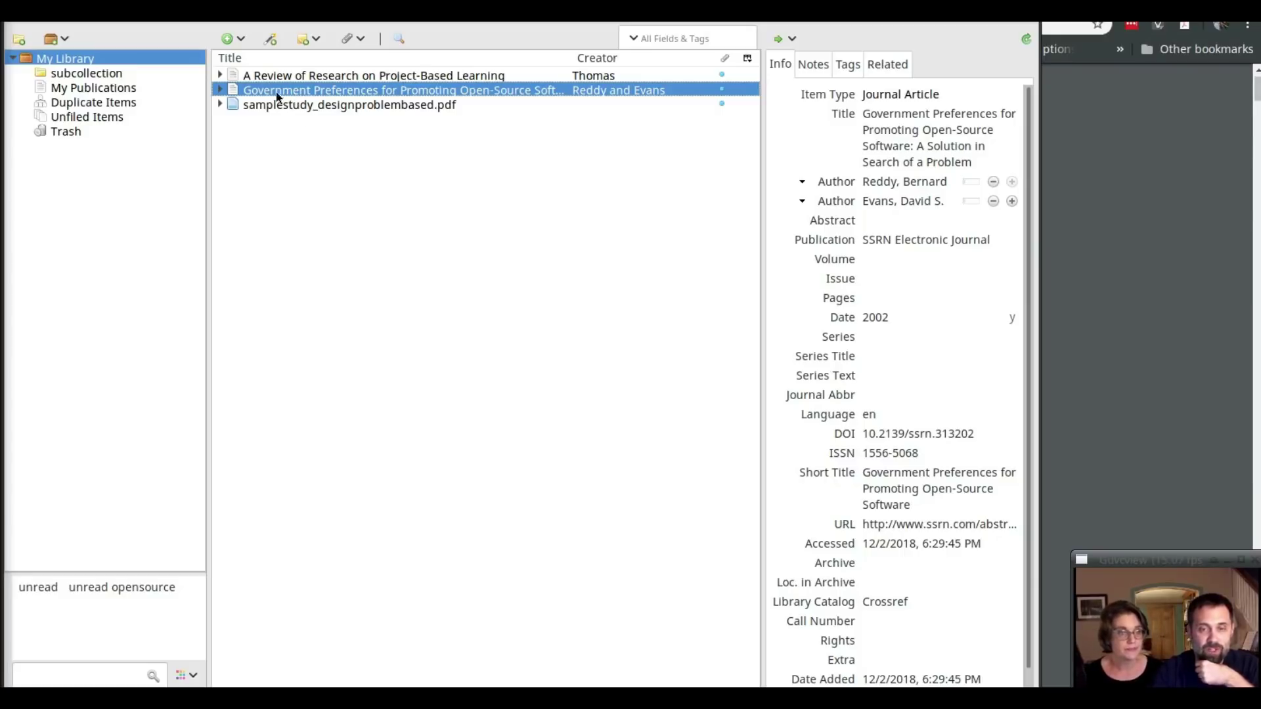
left_click(220, 90)
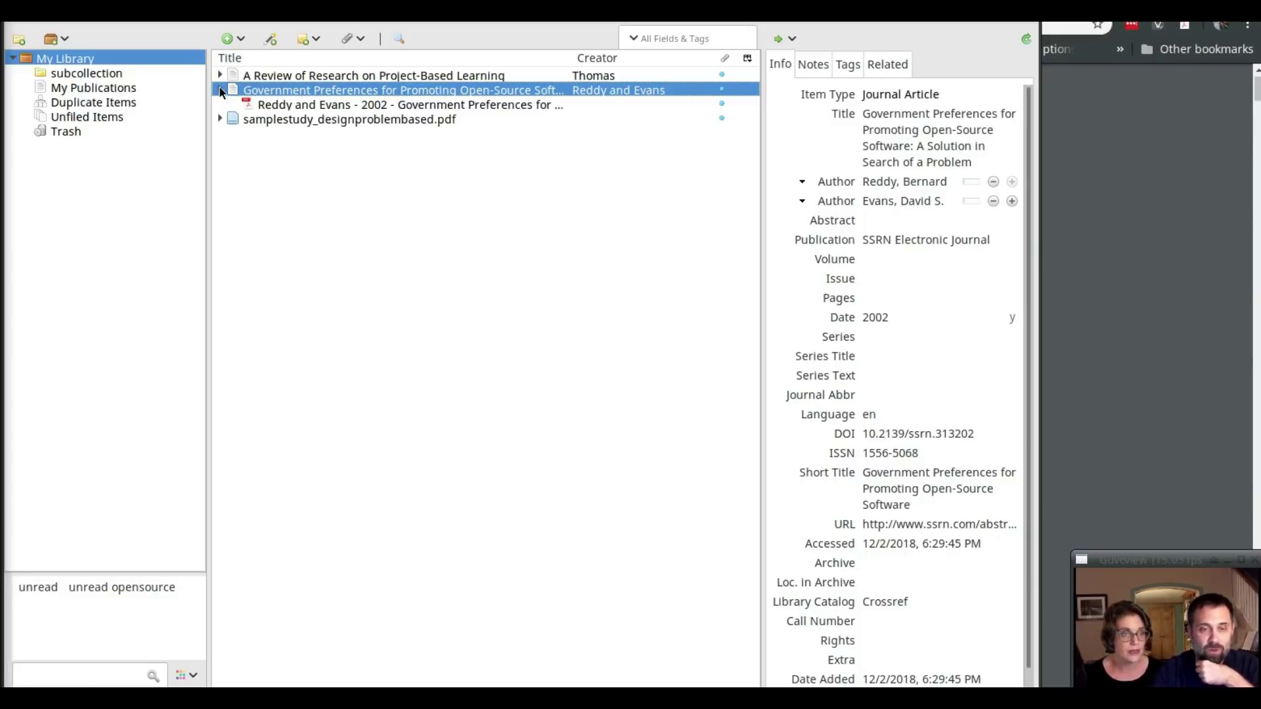
left_click(354, 108)
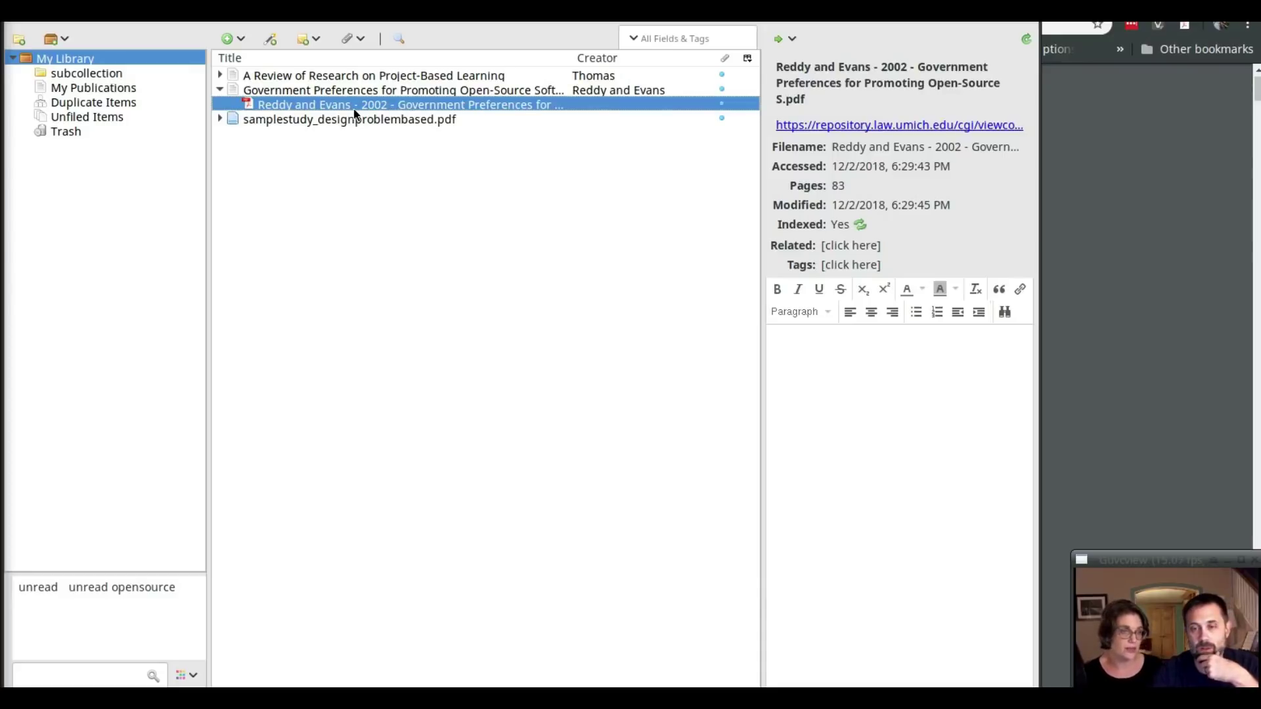
left_click(348, 91)
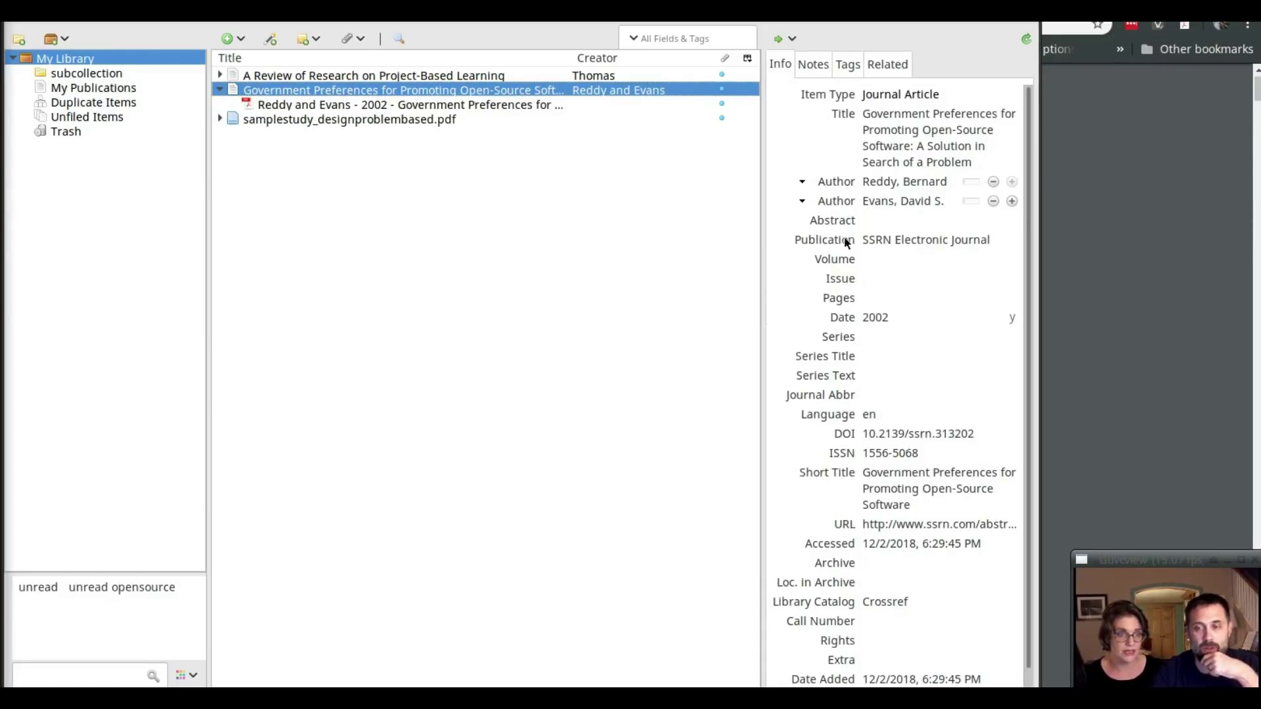
key("super+Up")
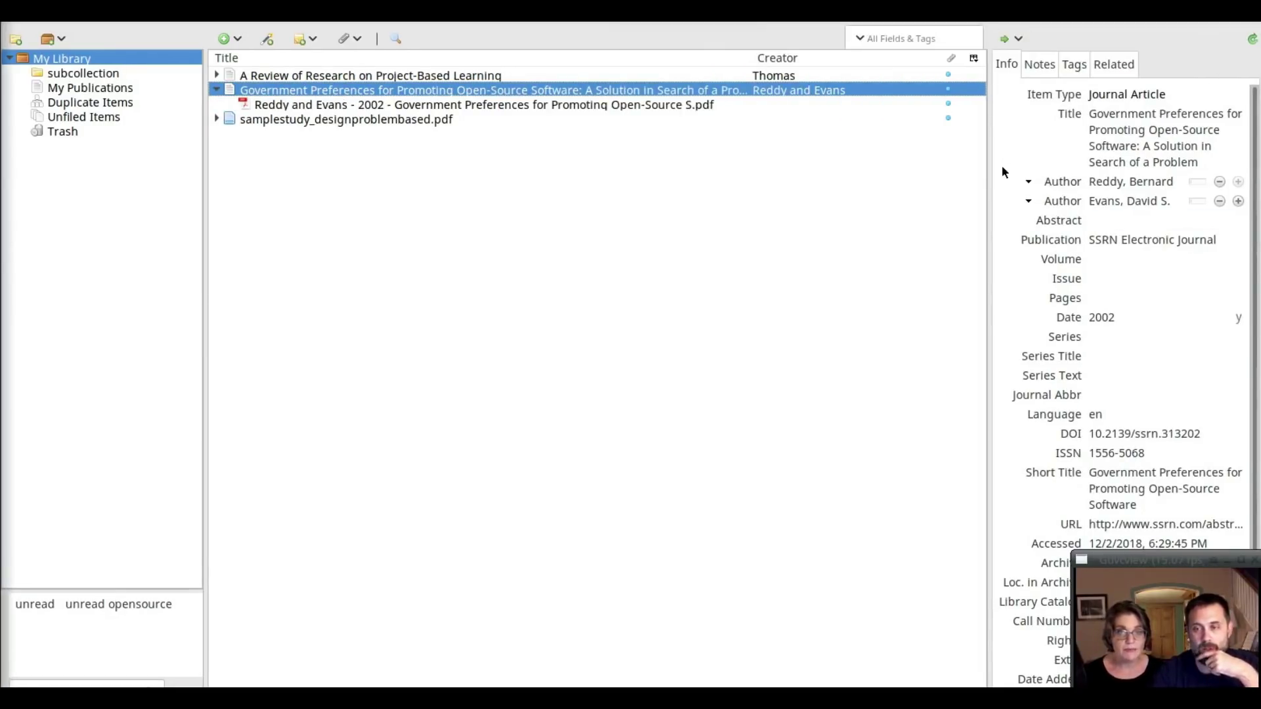
left_click_drag(977, 168, 780, 177)
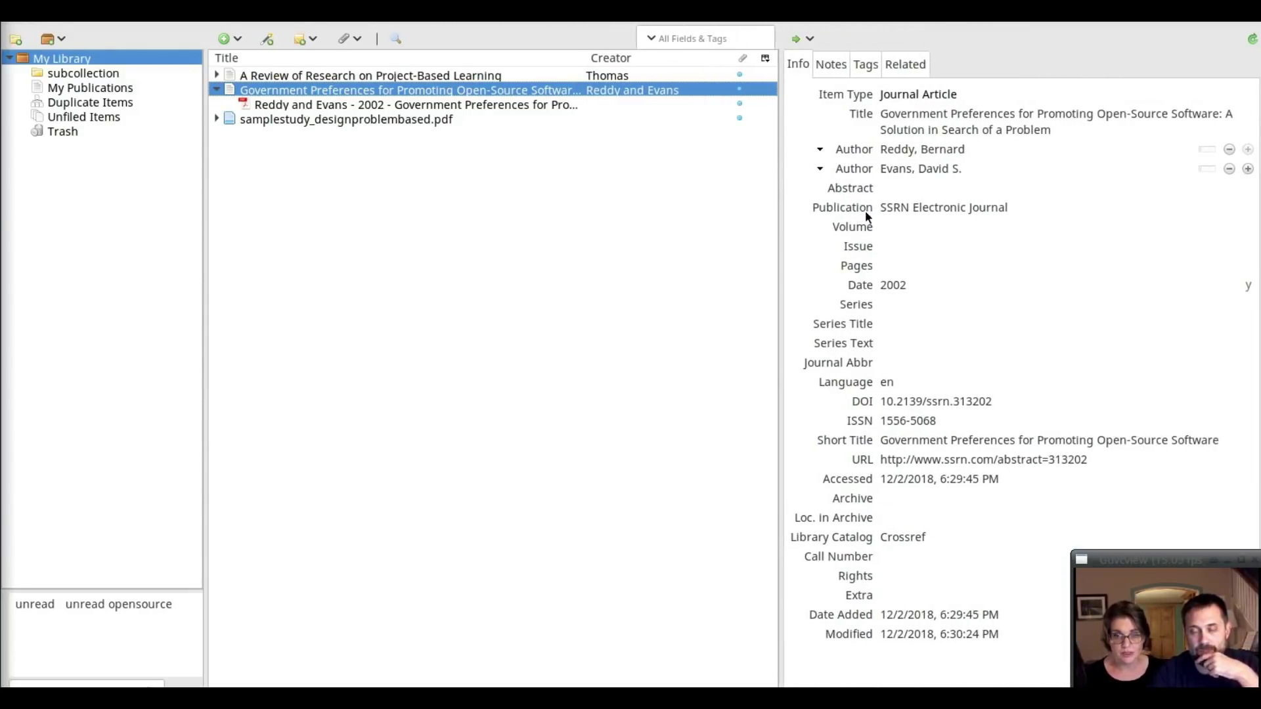
Add a new empty note to the Government Preferences article, dismissing the username prompt.
left_click(834, 64)
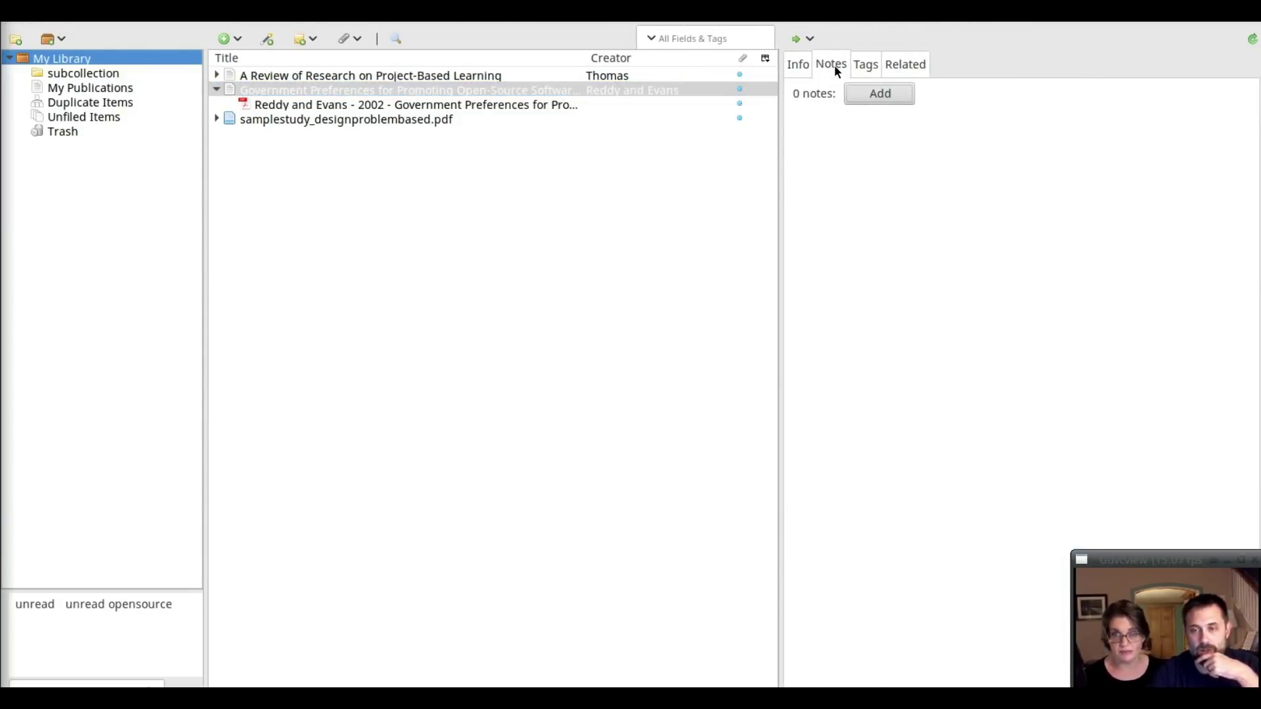
left_click(853, 95)
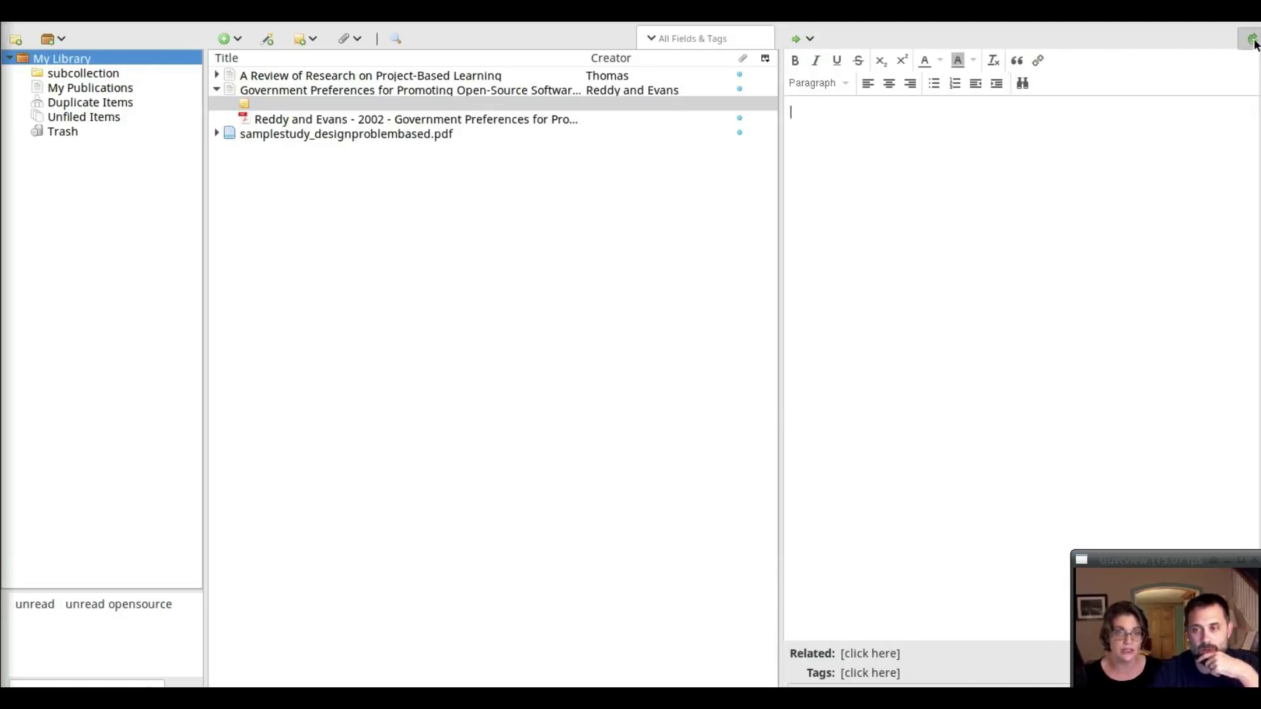
left_click(723, 377)
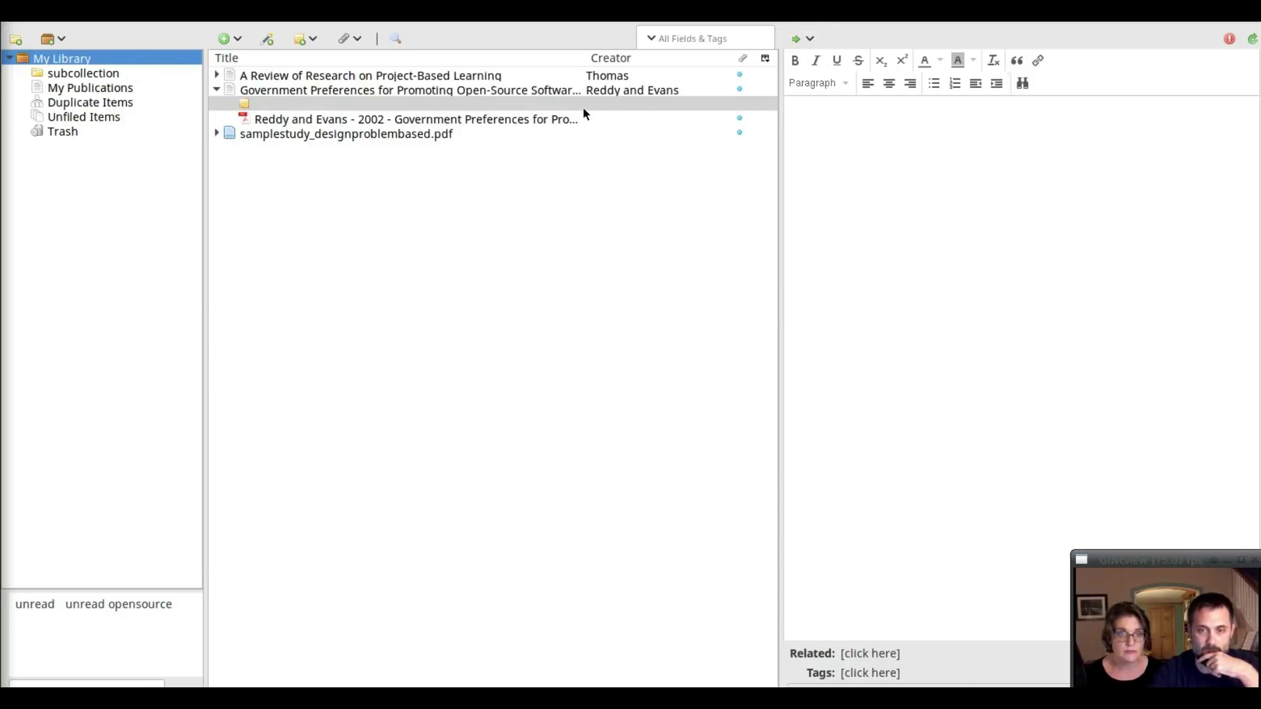
Review the article's attached PDF, Notes, Related and Info panels.
left_click(573, 120)
left_click(525, 91)
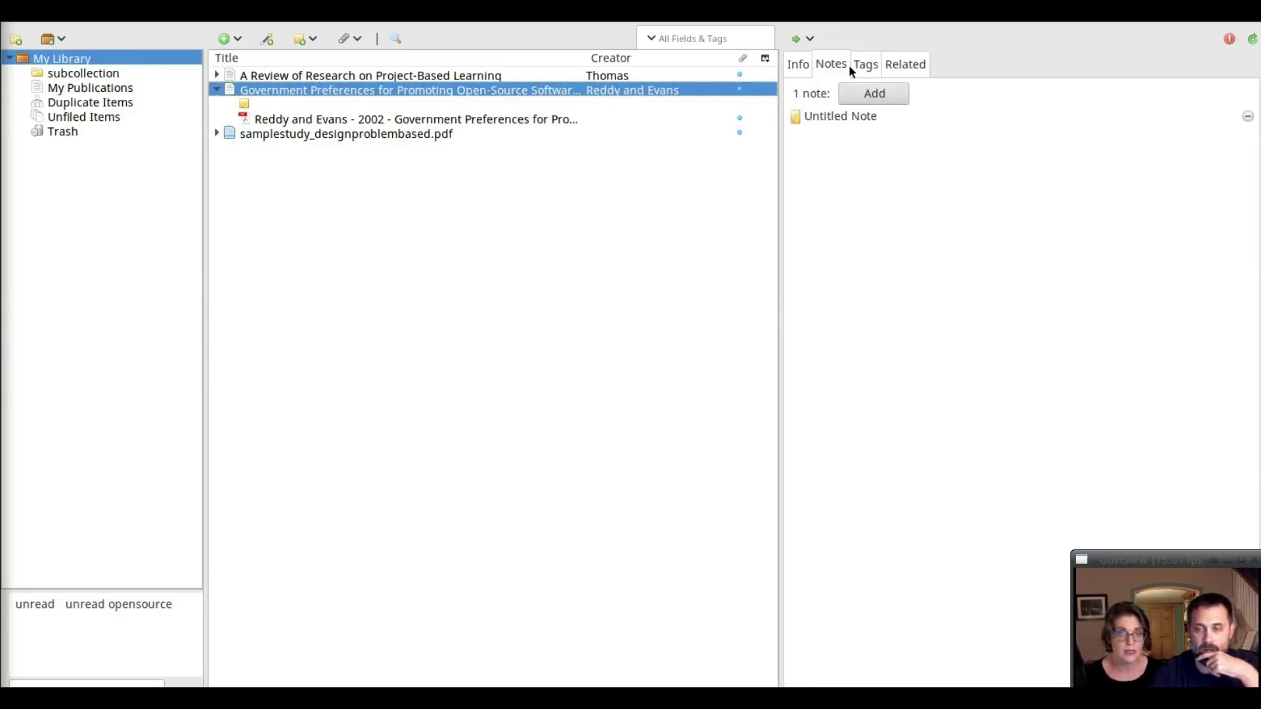
left_click(892, 69)
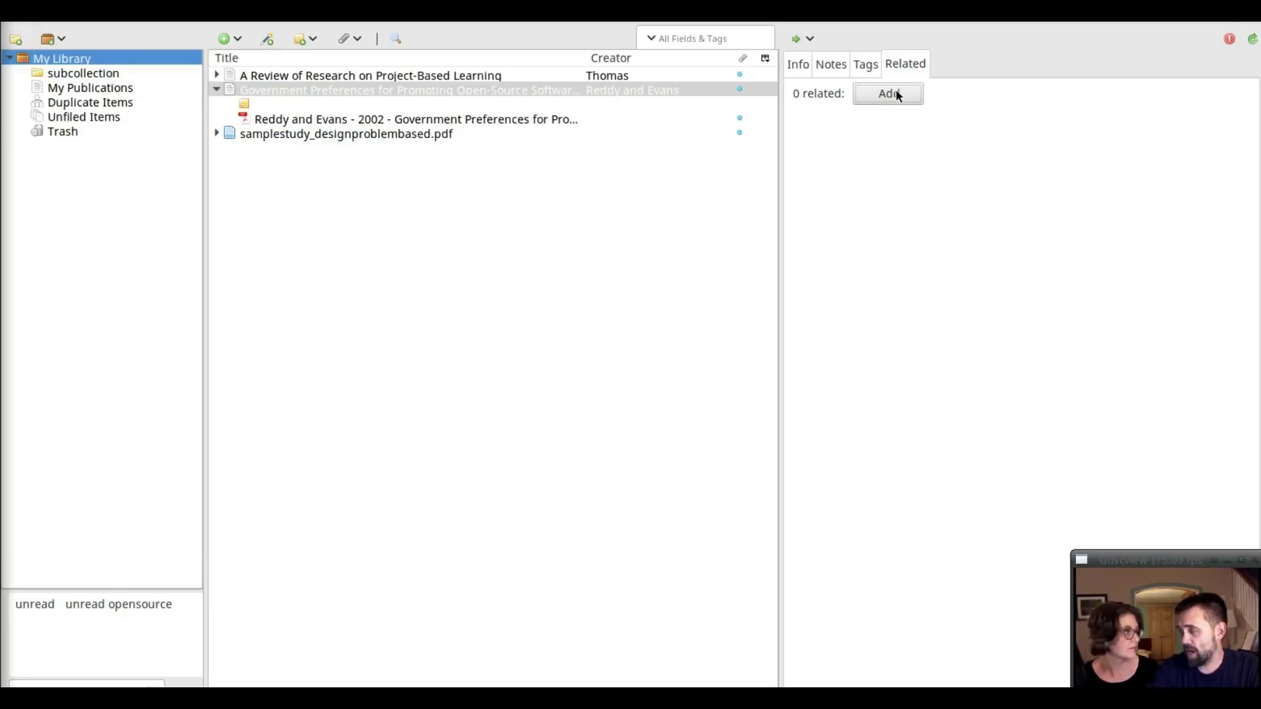
left_click(794, 61)
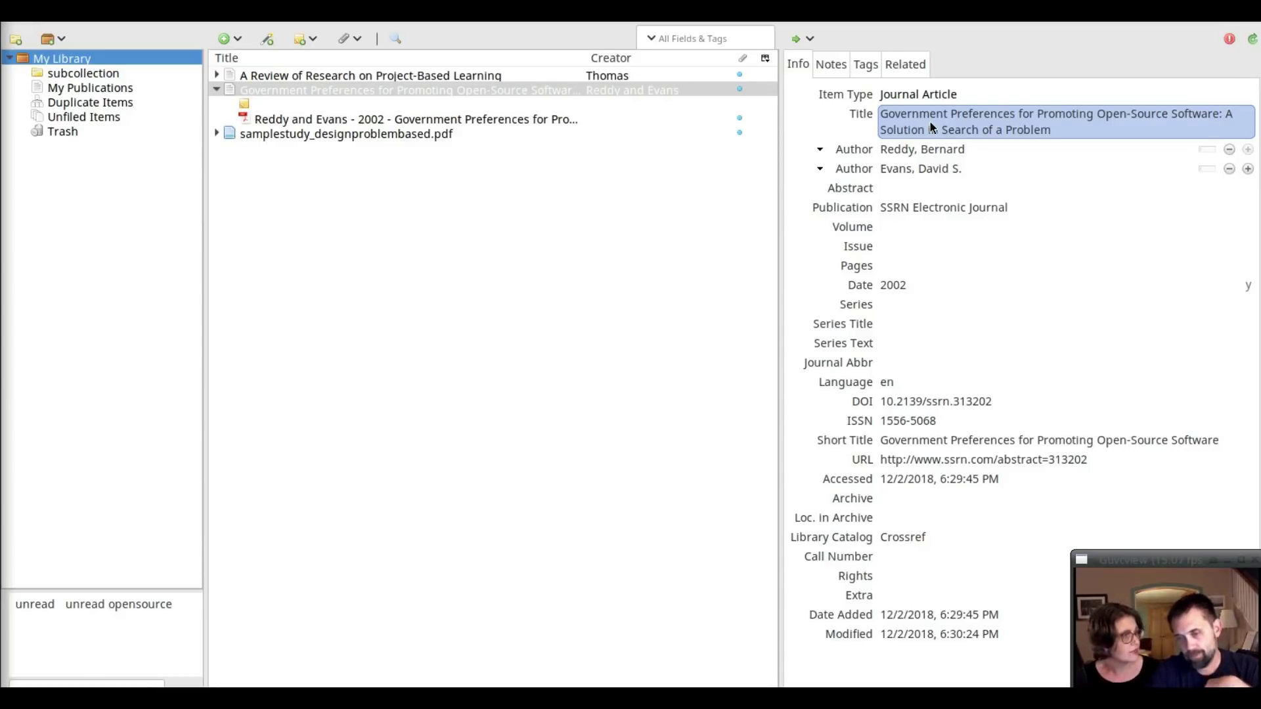
Convert the article's title to sentence case with Transform Text.
left_click(1086, 230)
left_click(1089, 246)
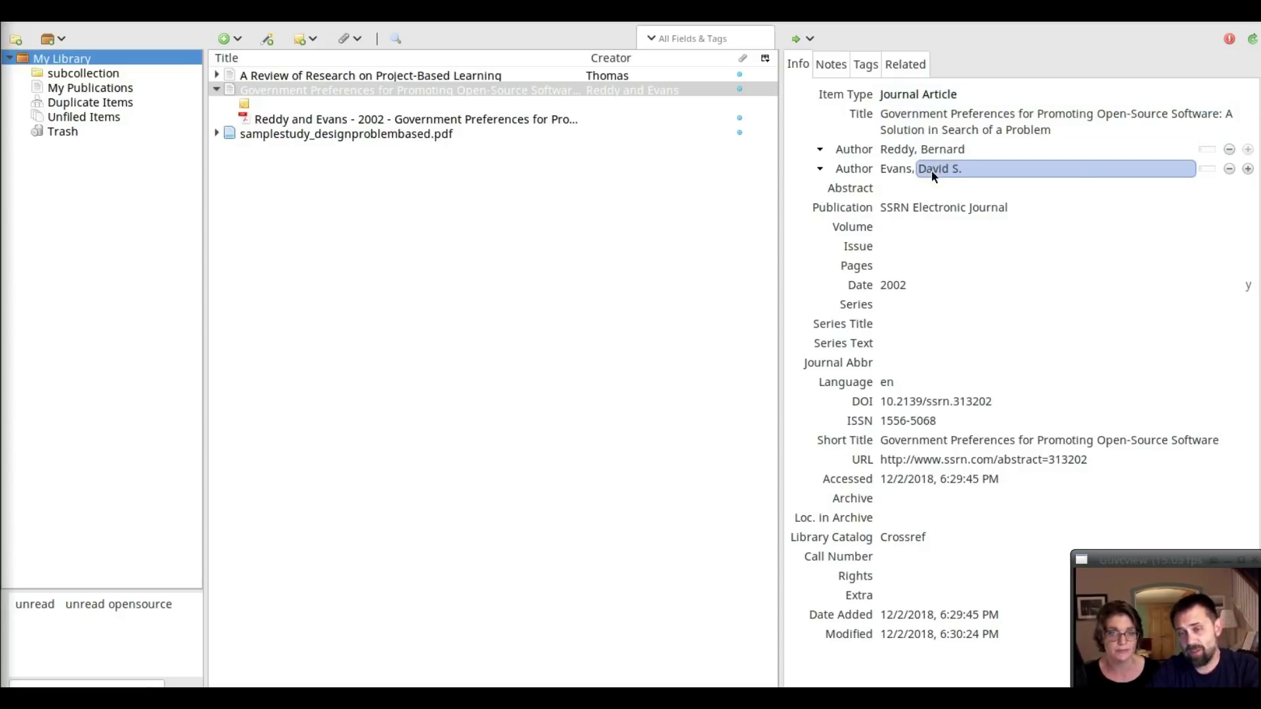
left_click(926, 127)
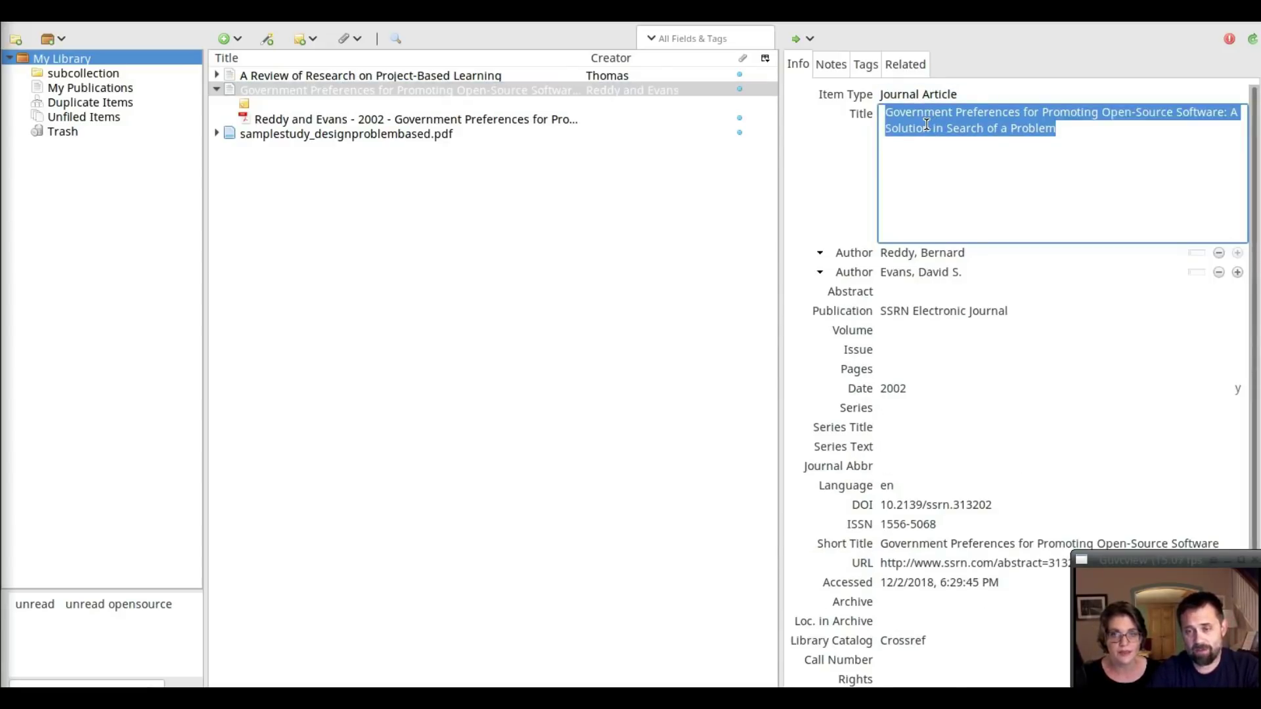
key("Return")
right_click(927, 125)
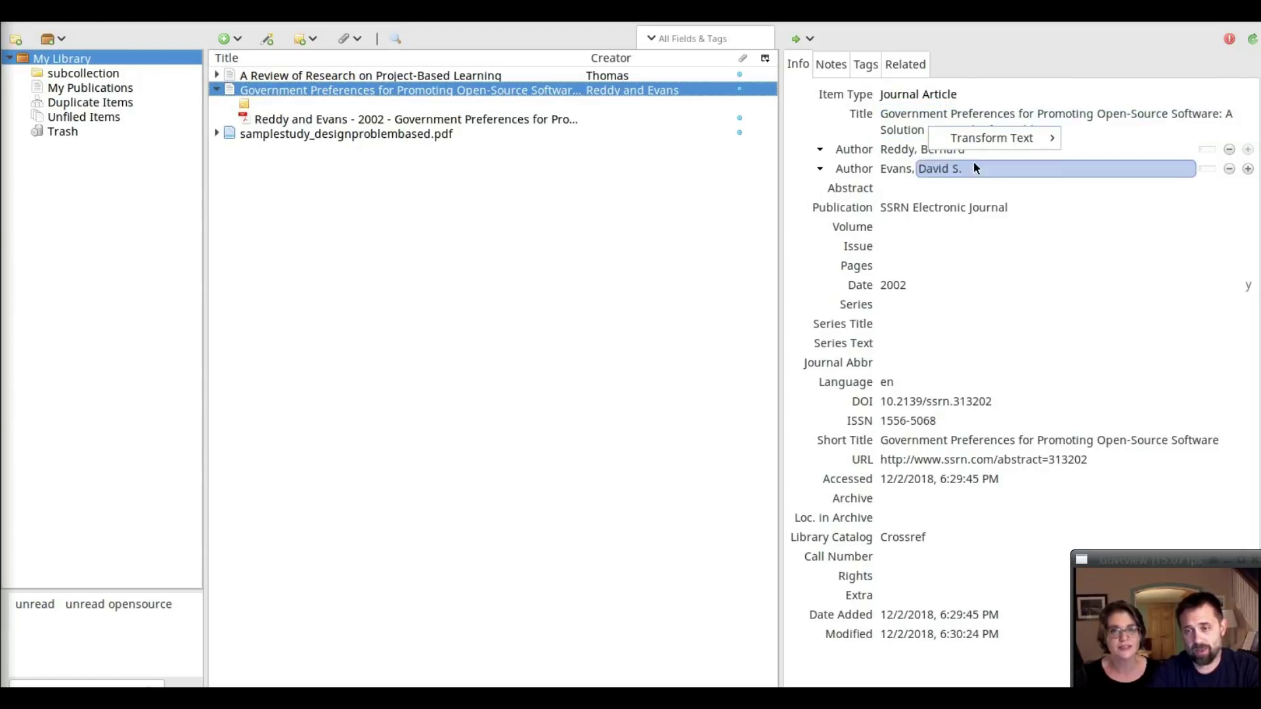
mouse_move(983, 147)
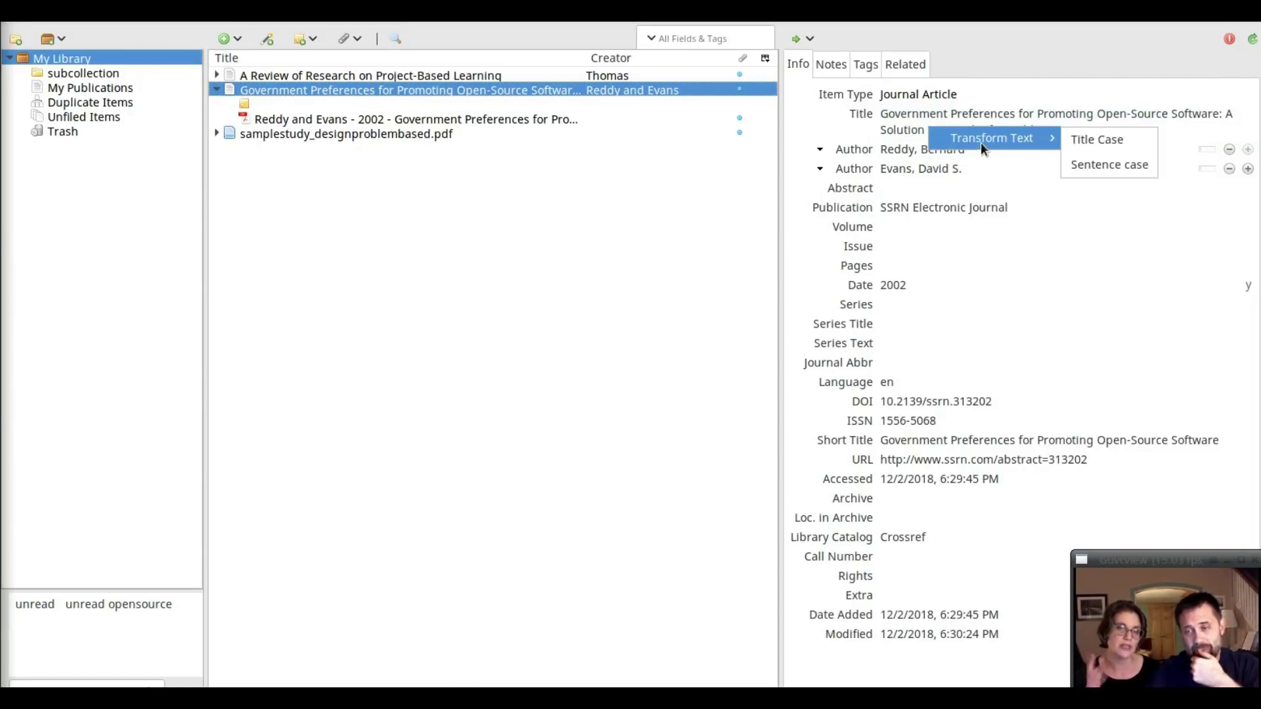
left_click(1137, 163)
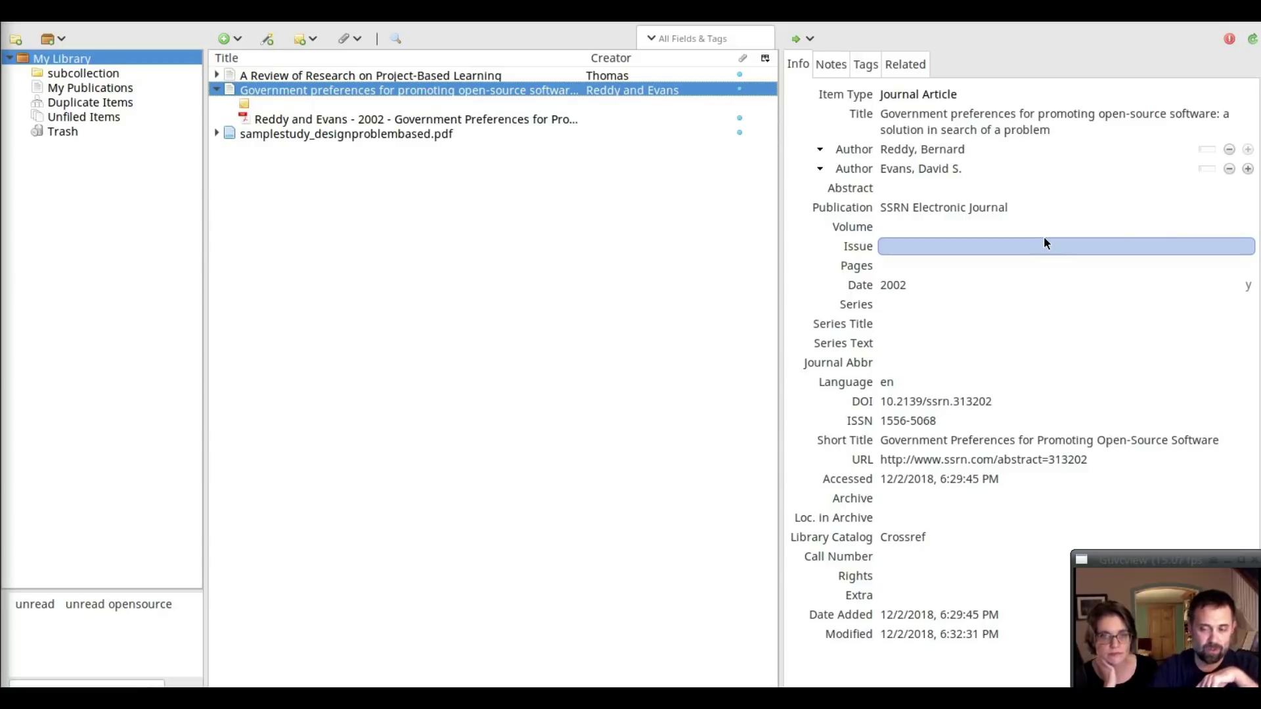
left_click(967, 123)
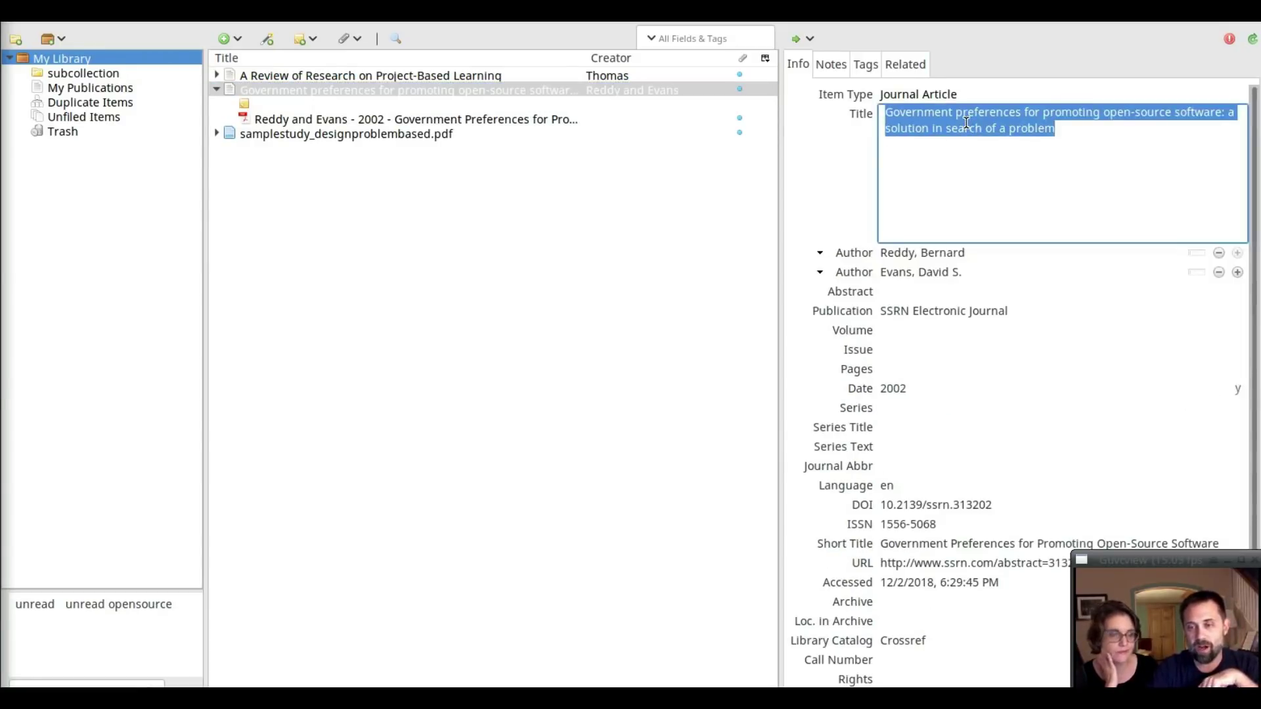
key("Return")
Check the author and Pages fields, browse the Edit and Tools menus, then select the empty note.
left_click(970, 149)
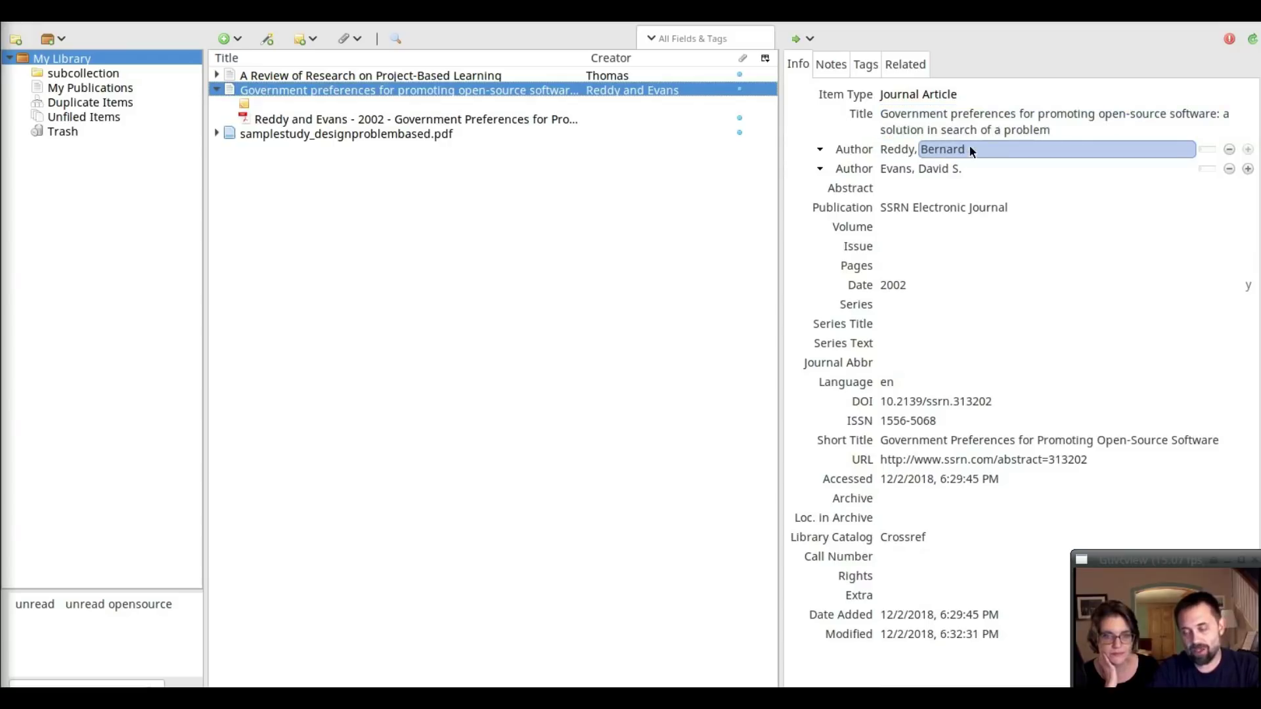
left_click(1003, 263)
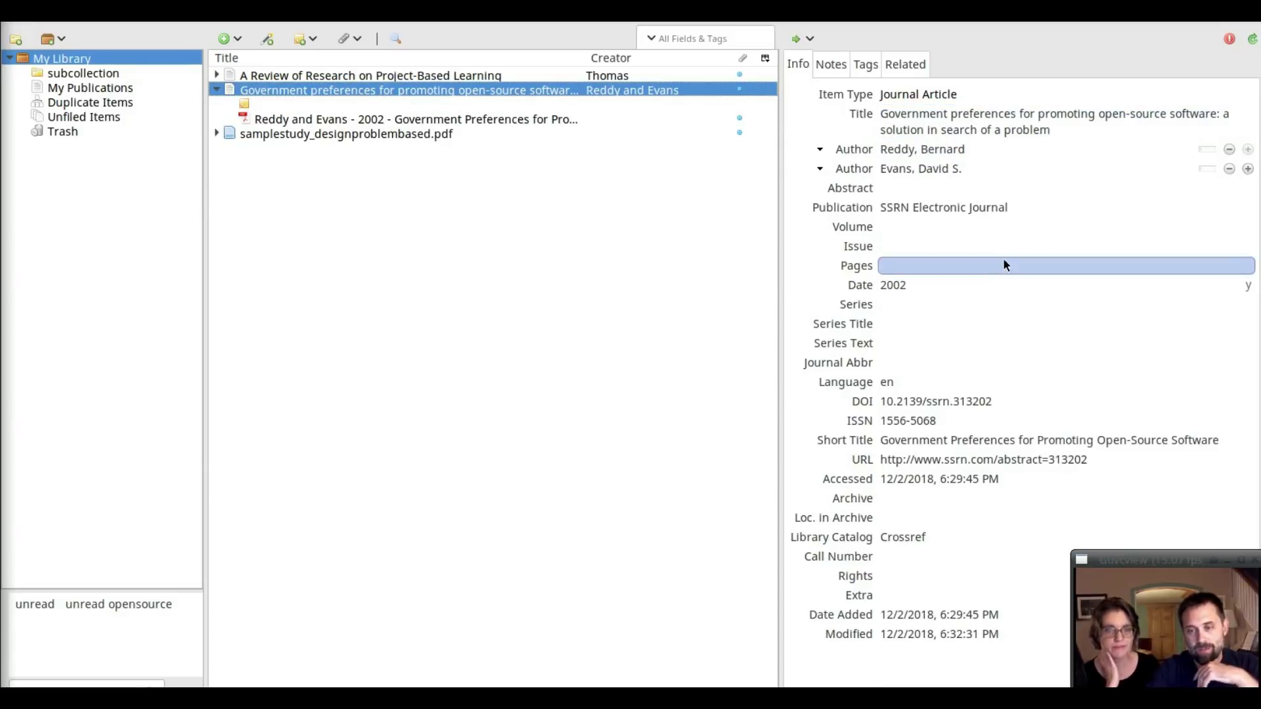
key("Escape")
key("alt+e")
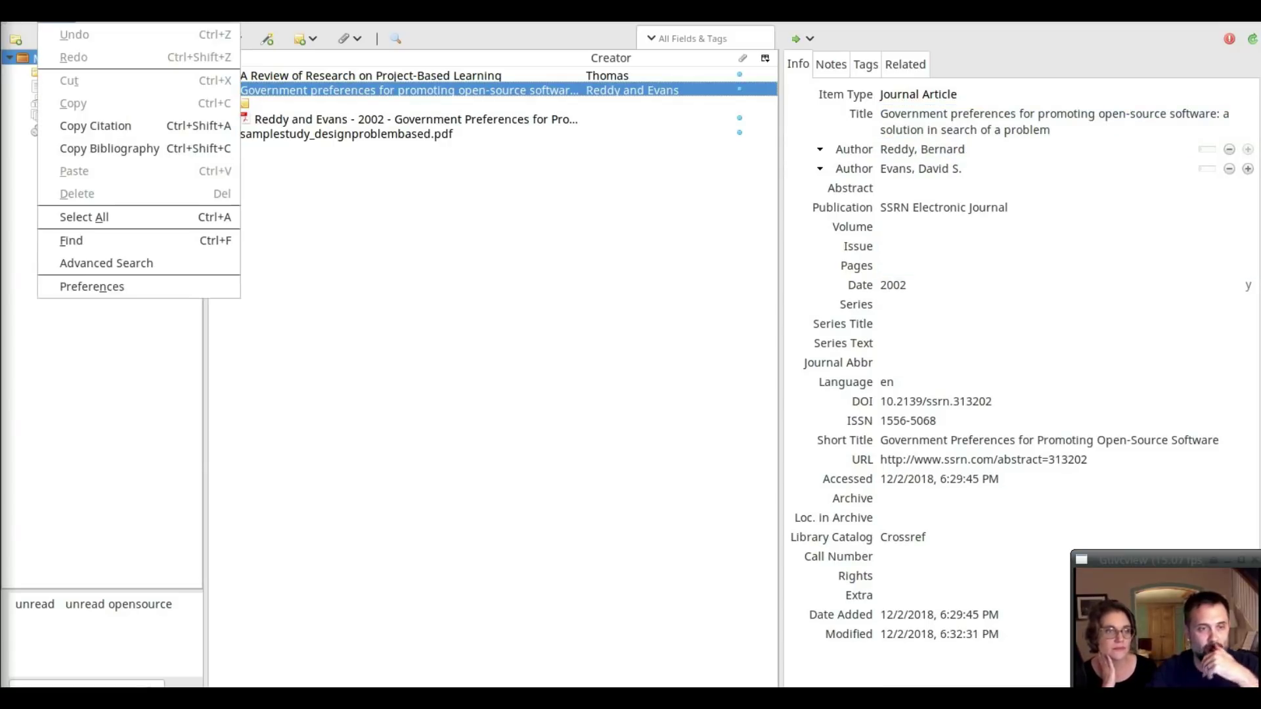
key("Right")
key("Right")
key("Escape")
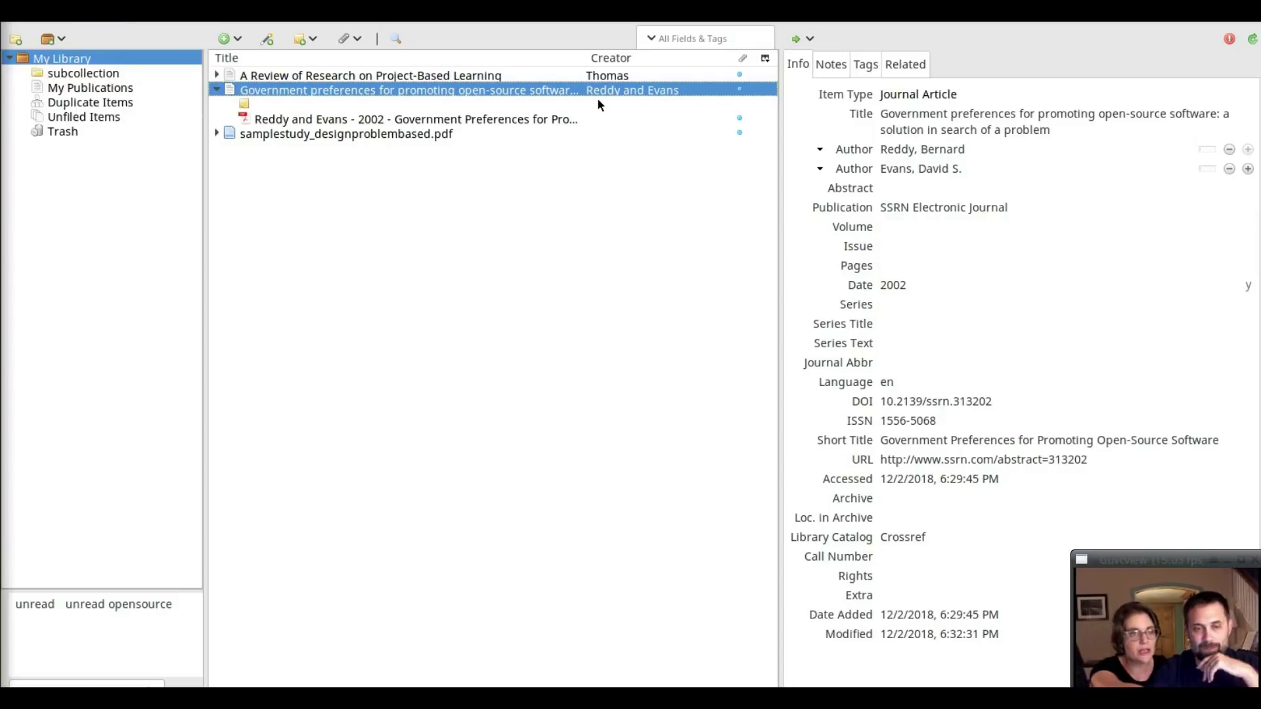
left_click(260, 105)
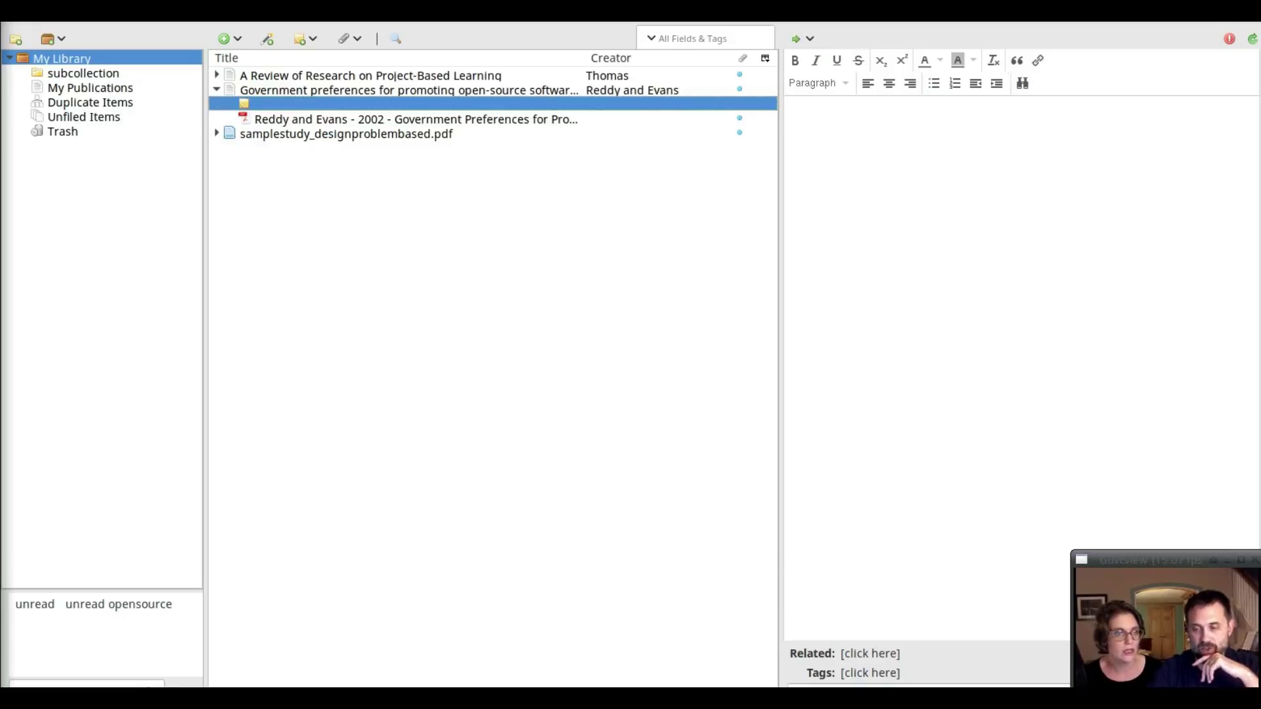
Write 'this is a note' in the article's empty child note and close the note window.
mouse_move(1160, 558)
left_mouse_down()
mouse_move(1178, 428)
mouse_move(1172, 558)
left_mouse_up()
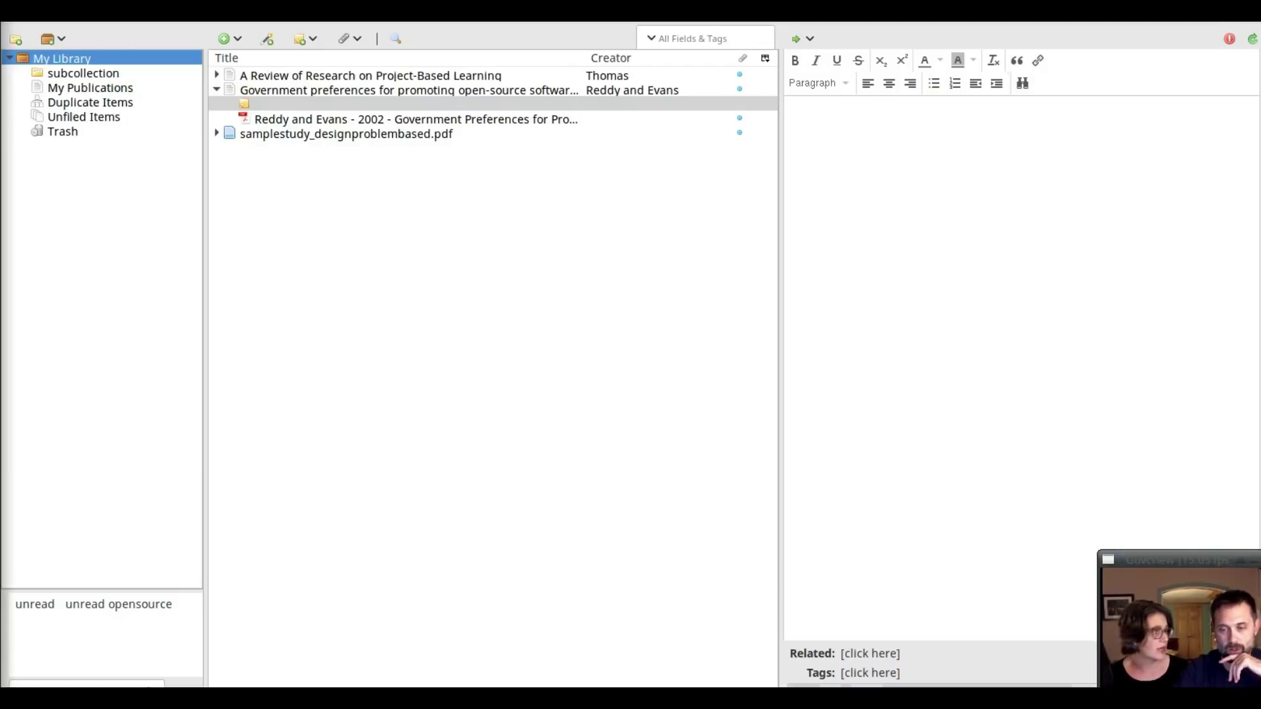
double_click(394, 104)
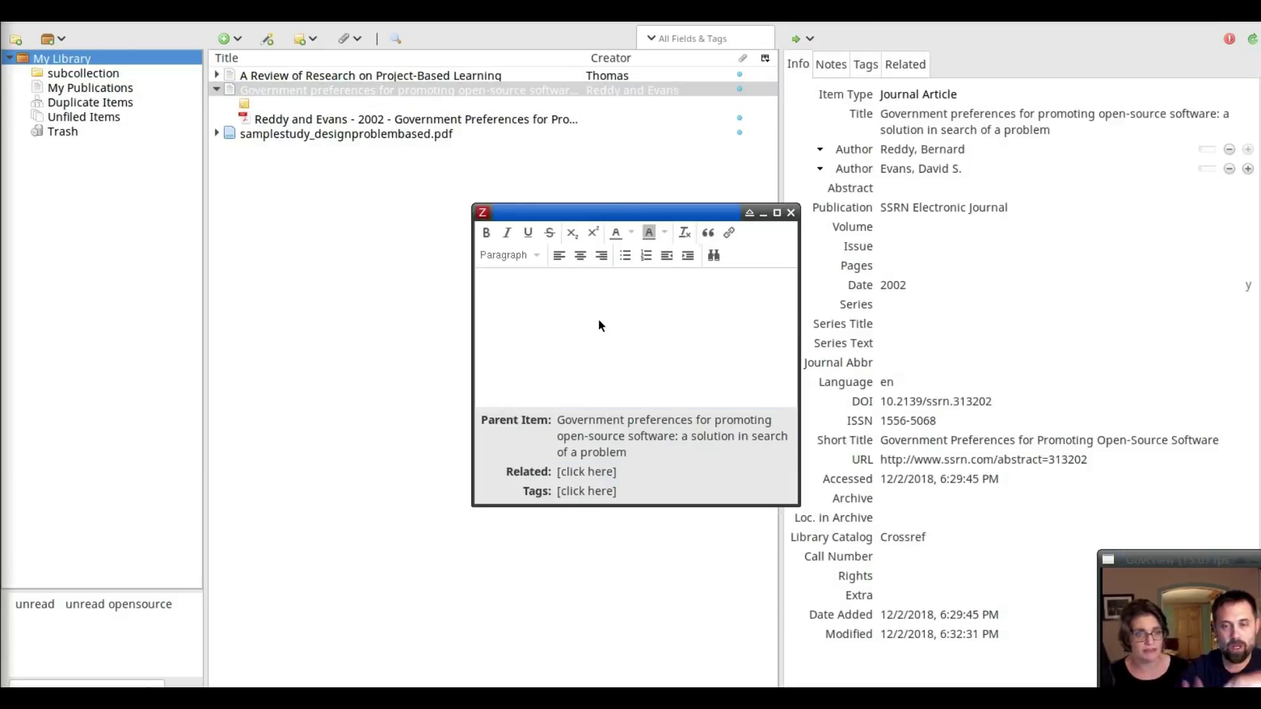
type("t")
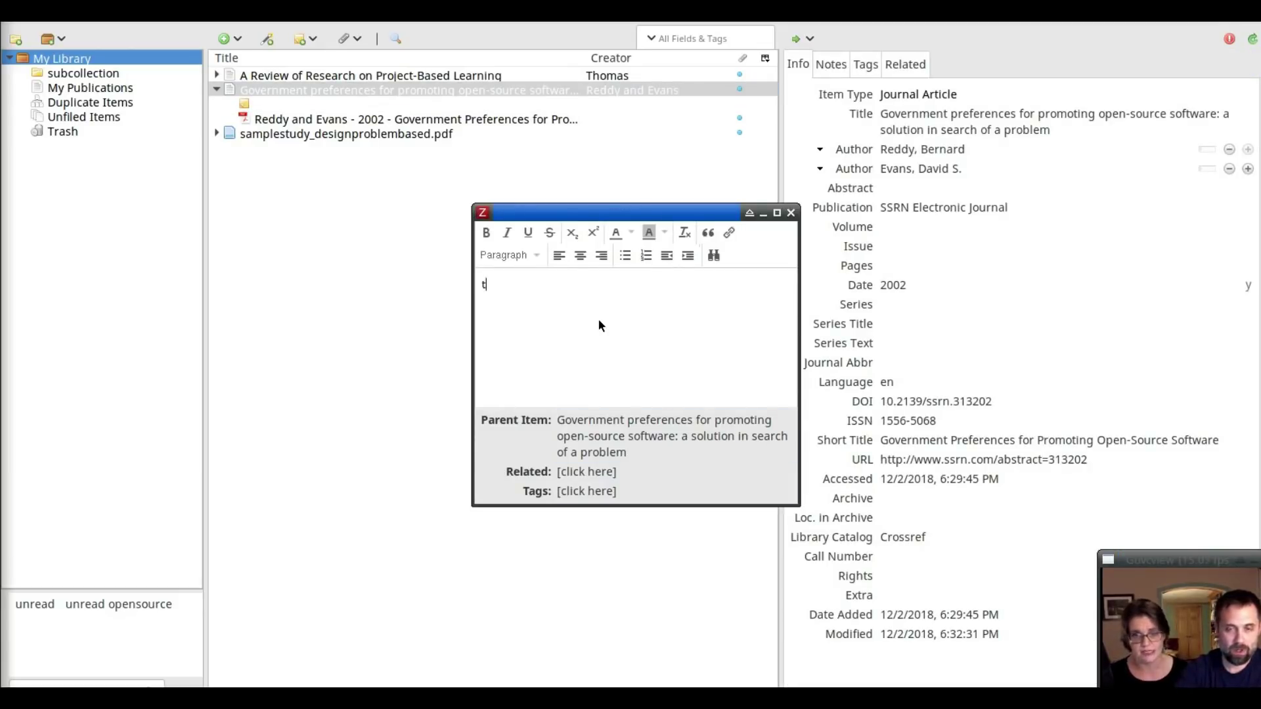
type("his is a note")
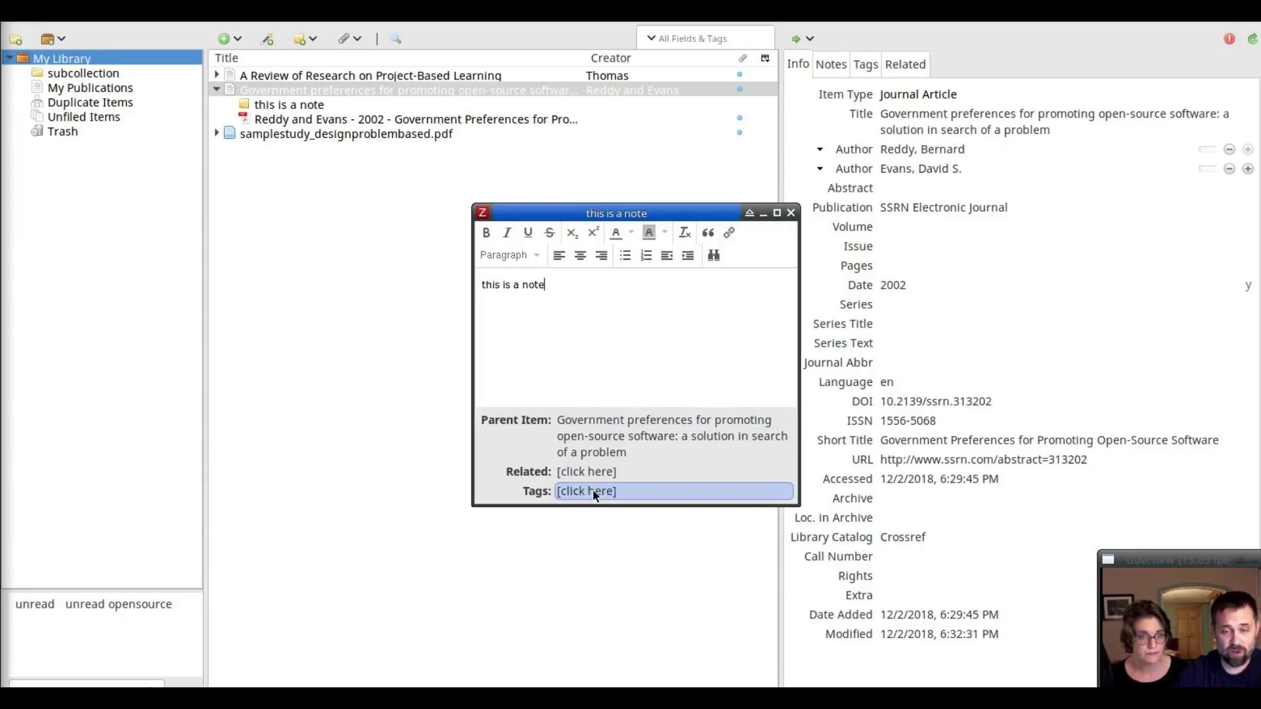
left_click(790, 213)
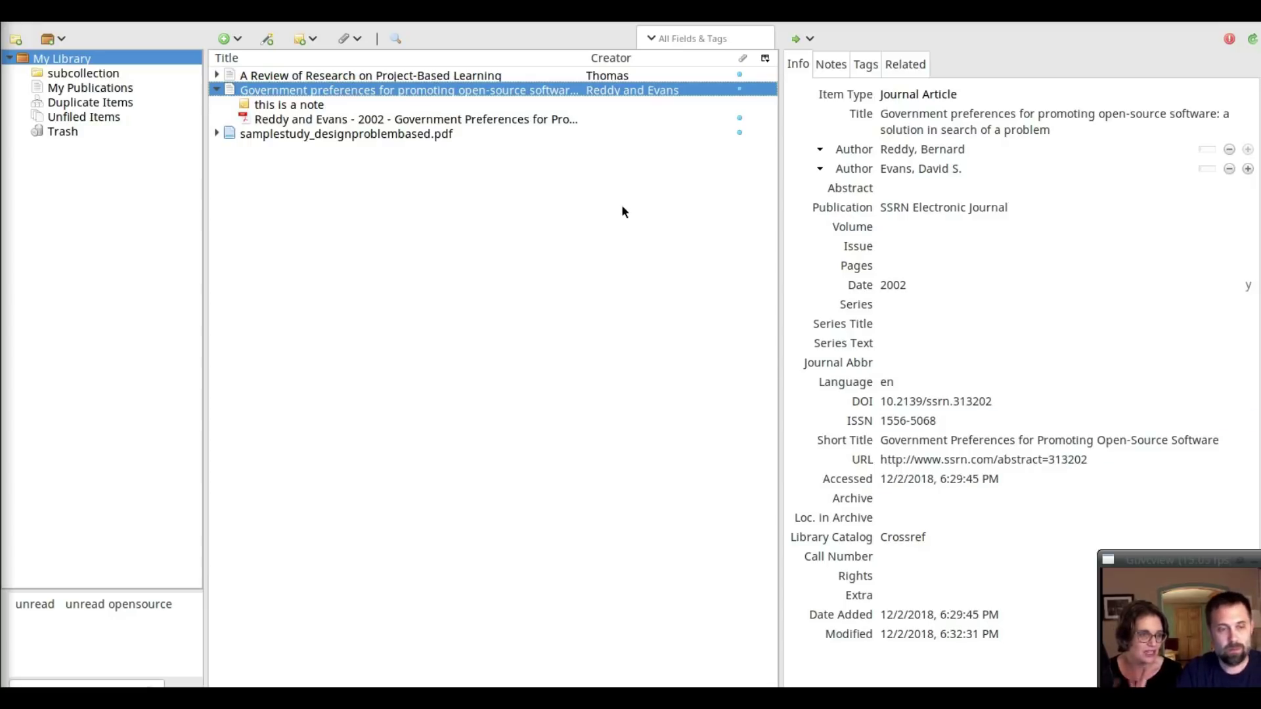
Launch LibreOffice Writer from the application launcher by searching 'writ'.
key("super")
type("writ")
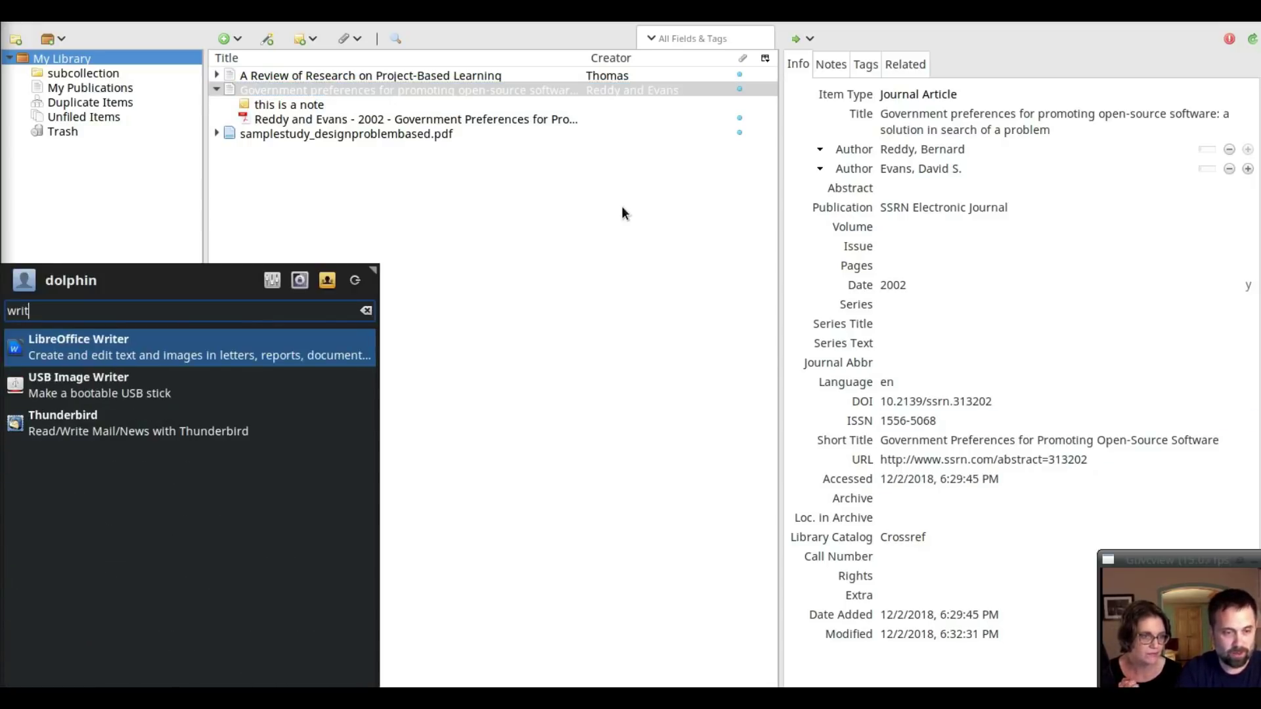
key("Return")
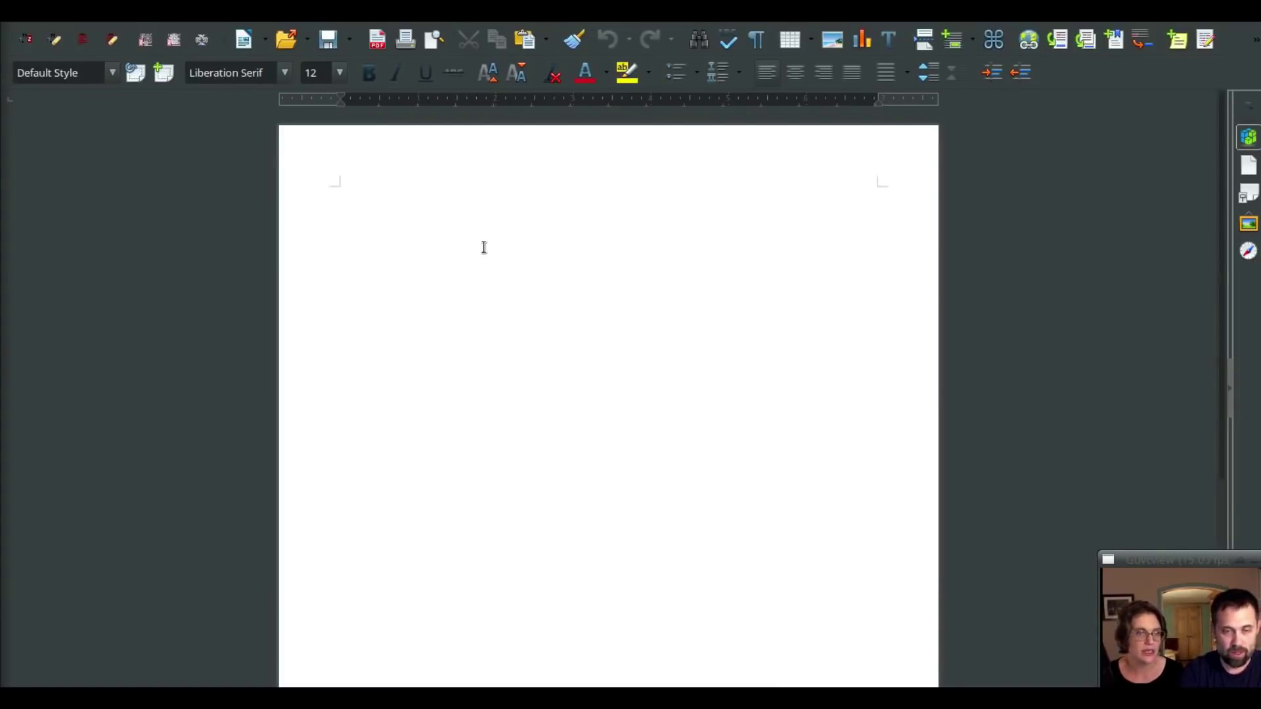
Type 'Antix is great, and so is MX.' as the first line, leaving the cursor at its end.
type("Antix is gre")
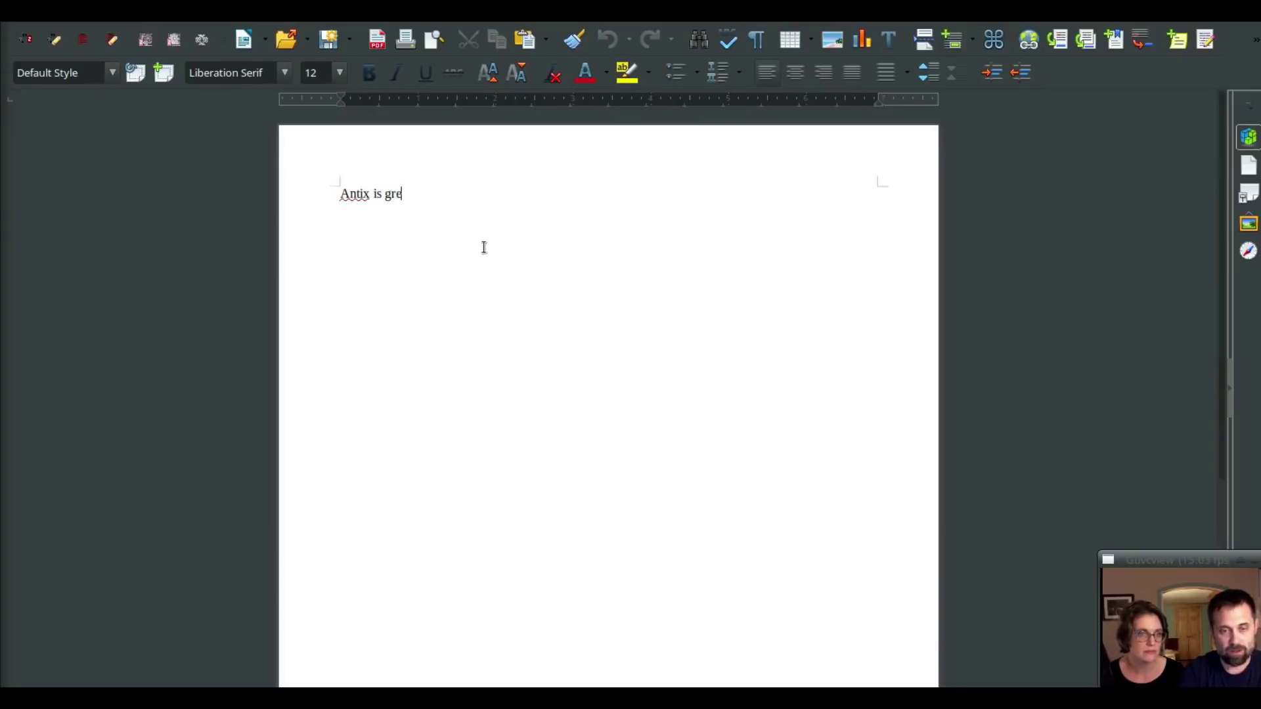
type("at, and so is MX.")
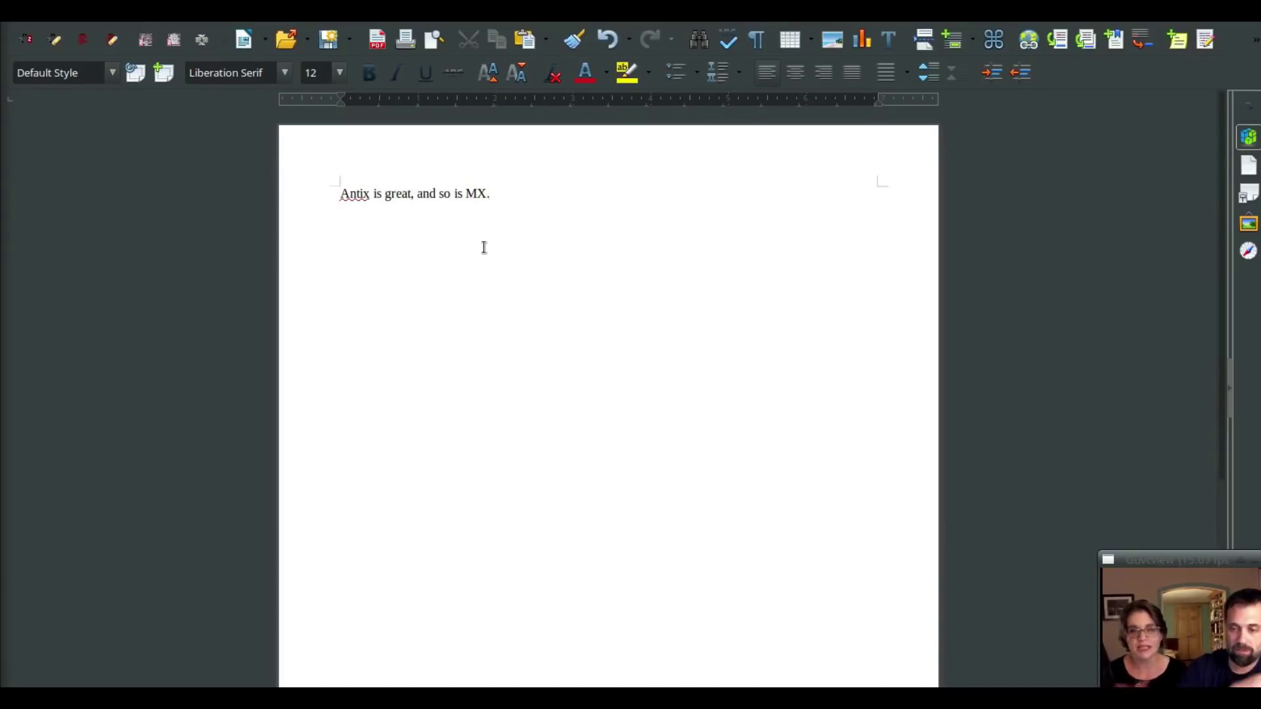
key("Return")
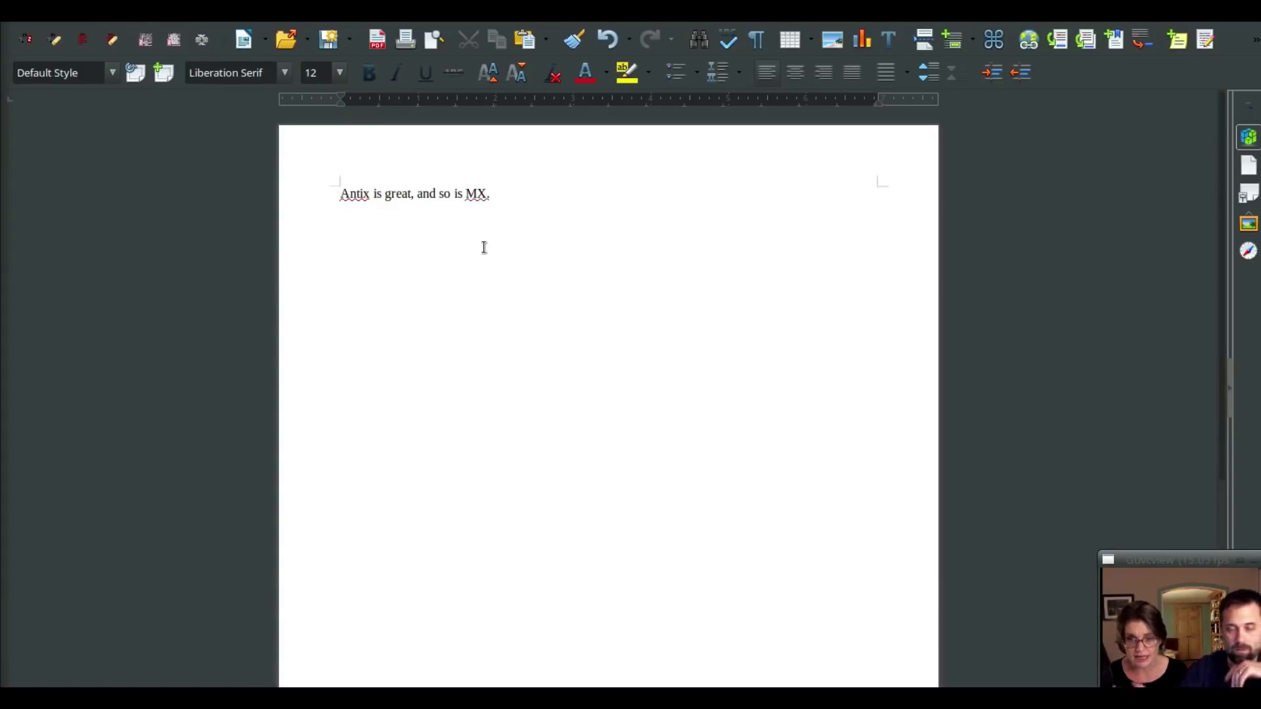
left_click(532, 195)
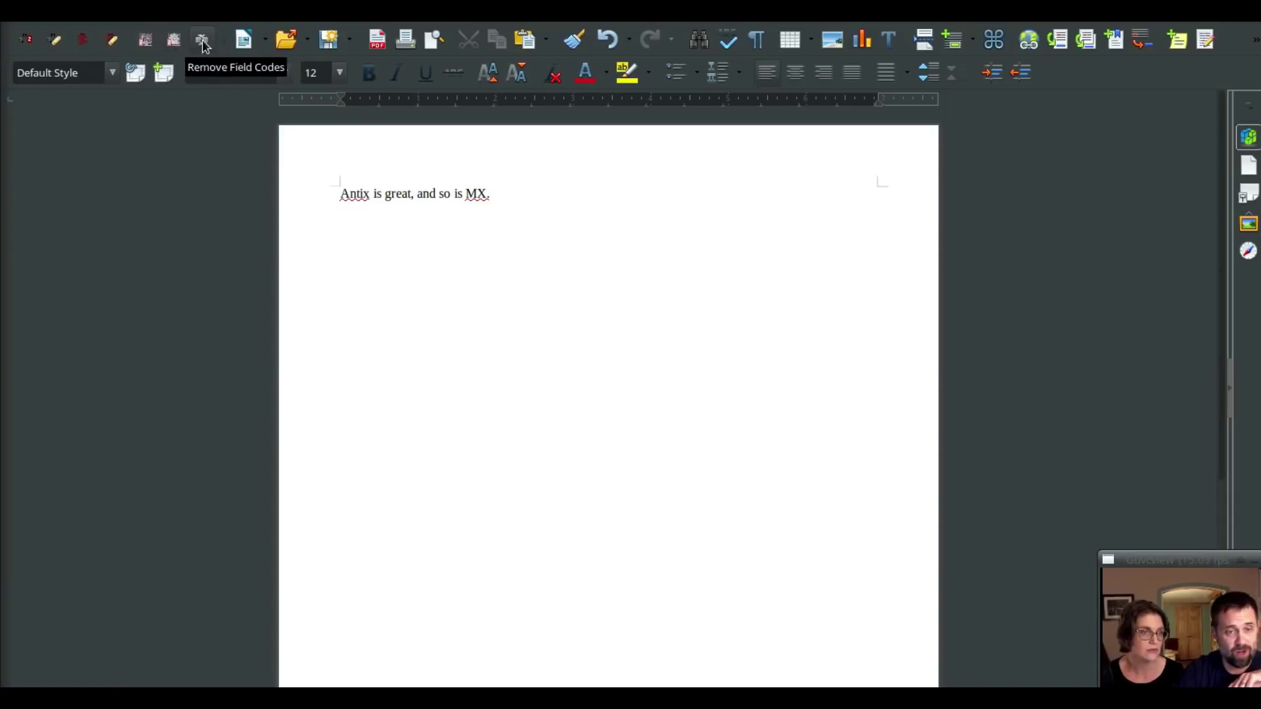
left_click_drag(223, 39, 276, 33)
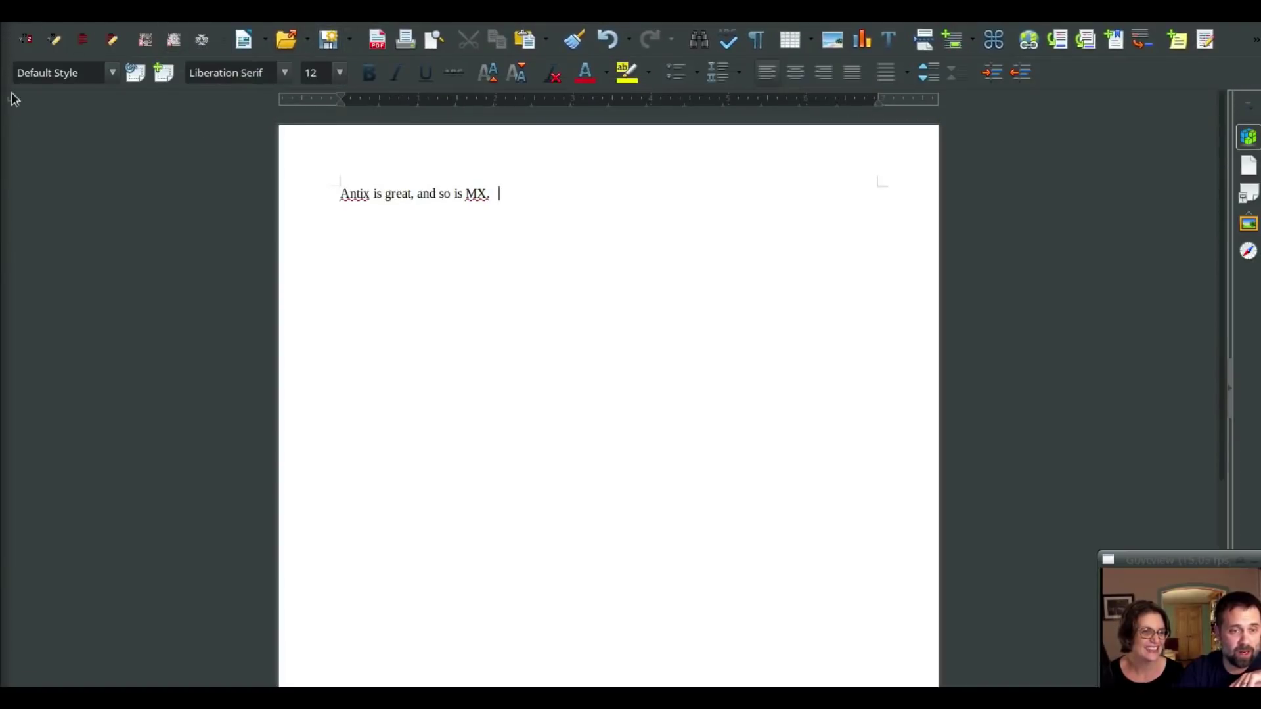
mouse_move(9, 39)
left_mouse_down()
mouse_move(8, 130)
mouse_move(62, 135)
mouse_move(60, 172)
mouse_move(25, 56)
left_mouse_up()
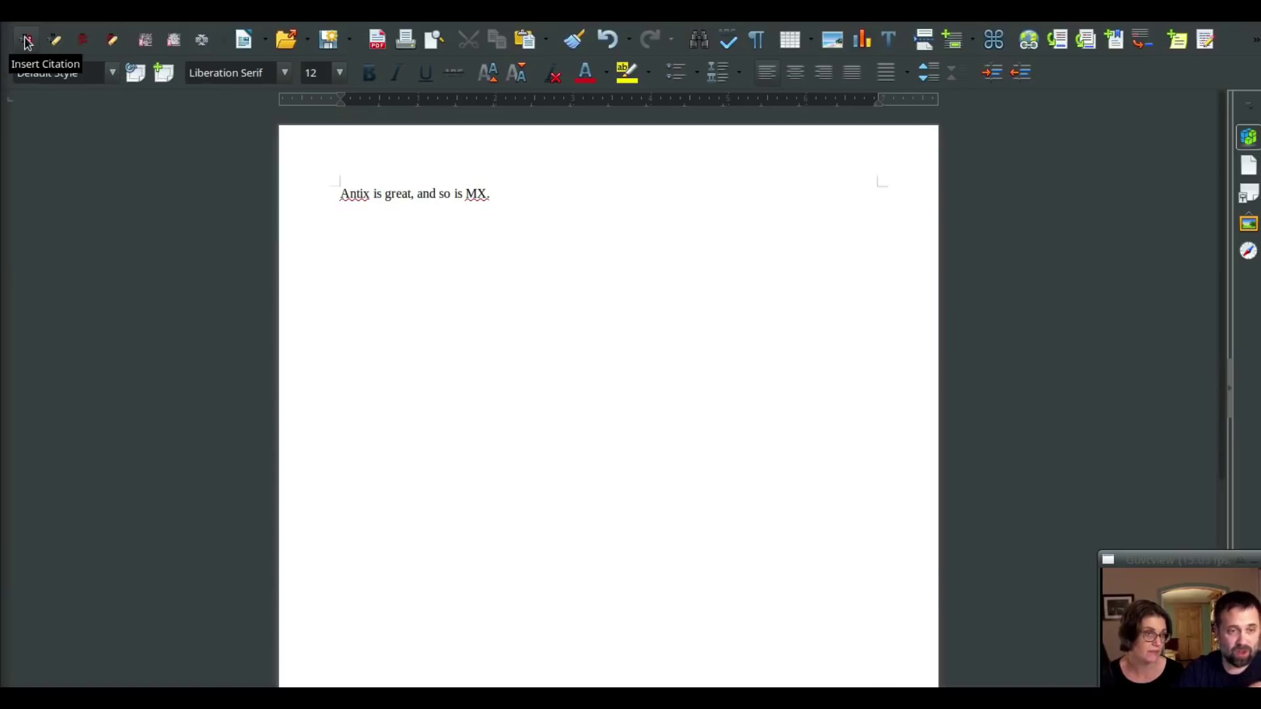
Insert an APA 6th edition citation (Reddy & Evans, 2002) for the open-source article after the sentence.
left_click(26, 42)
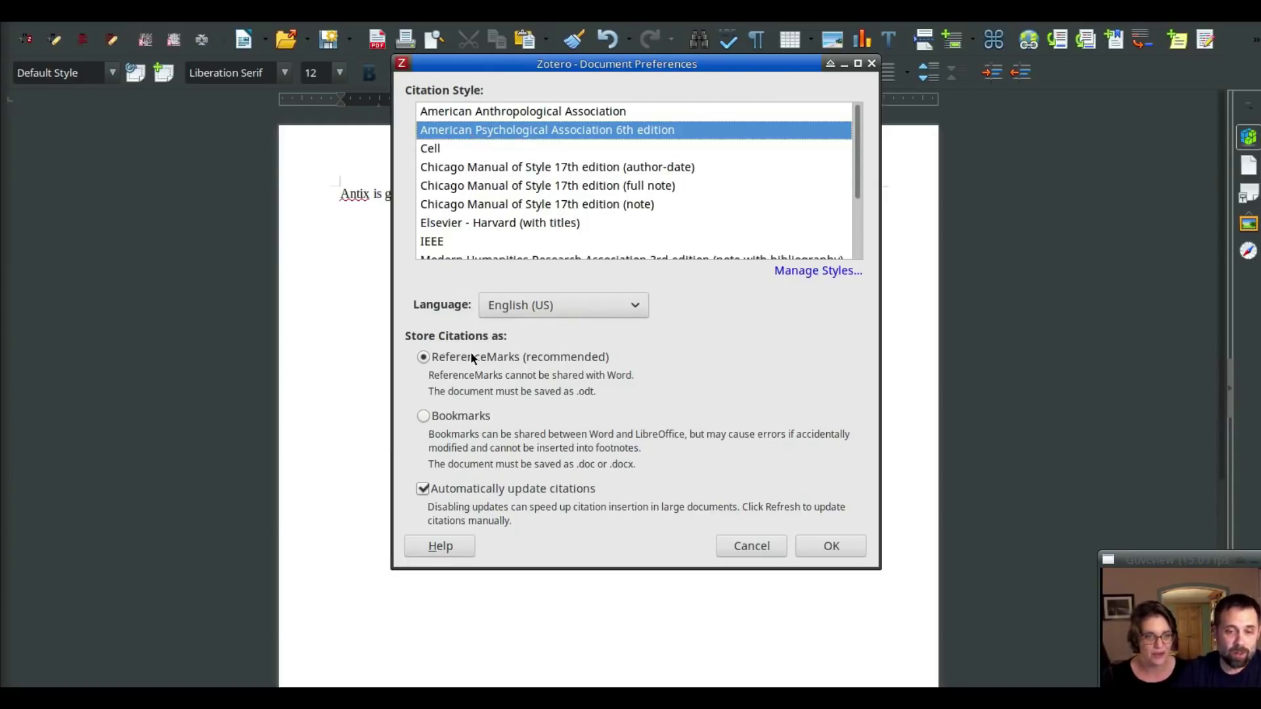
left_click(821, 548)
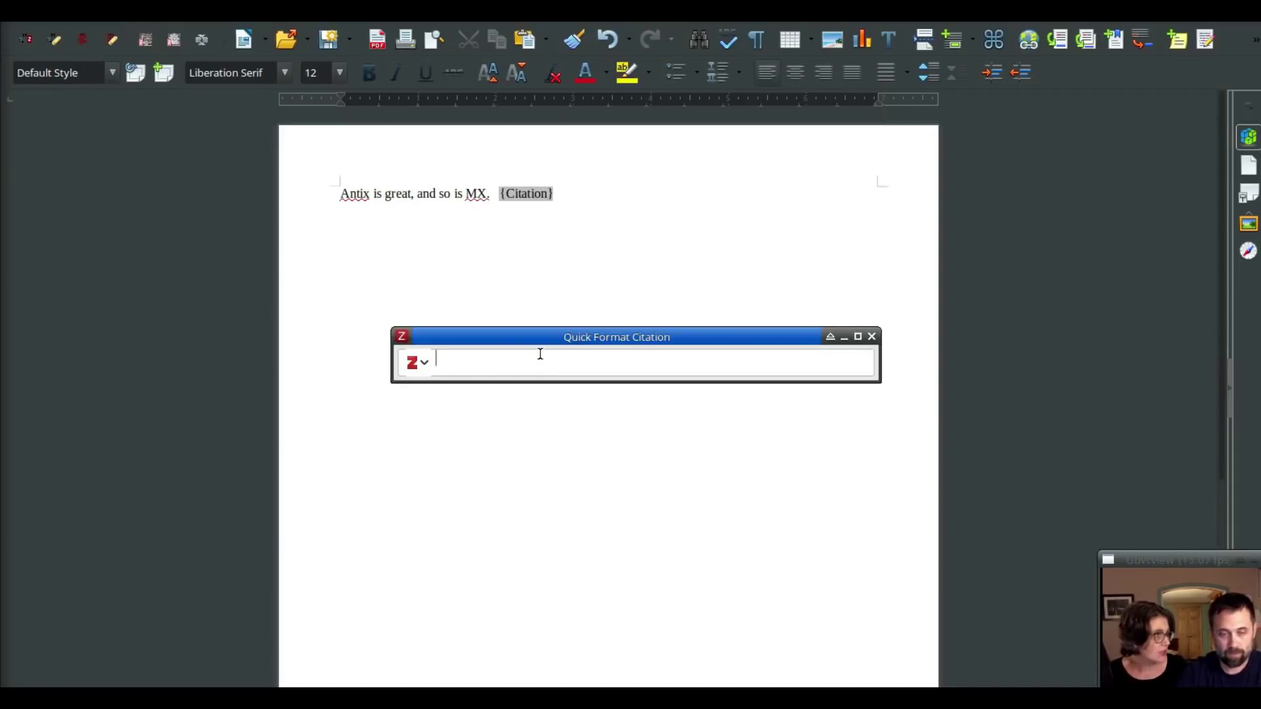
type("open")
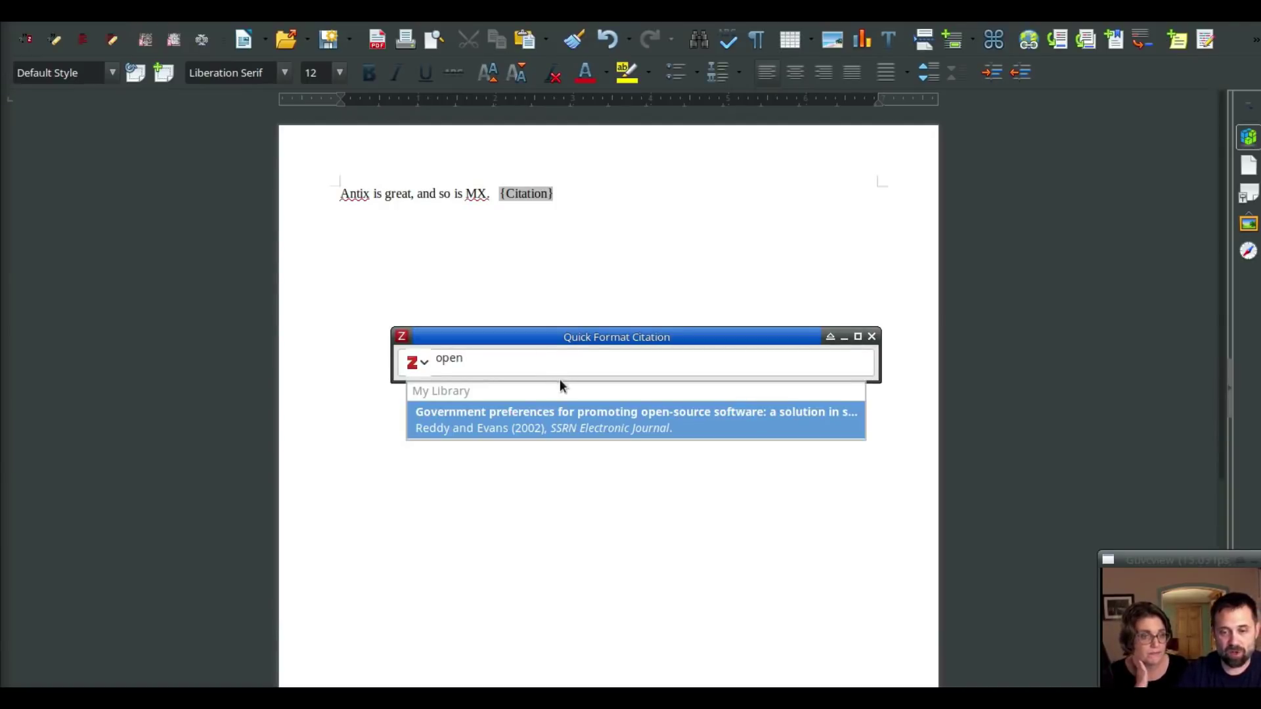
left_click(479, 429)
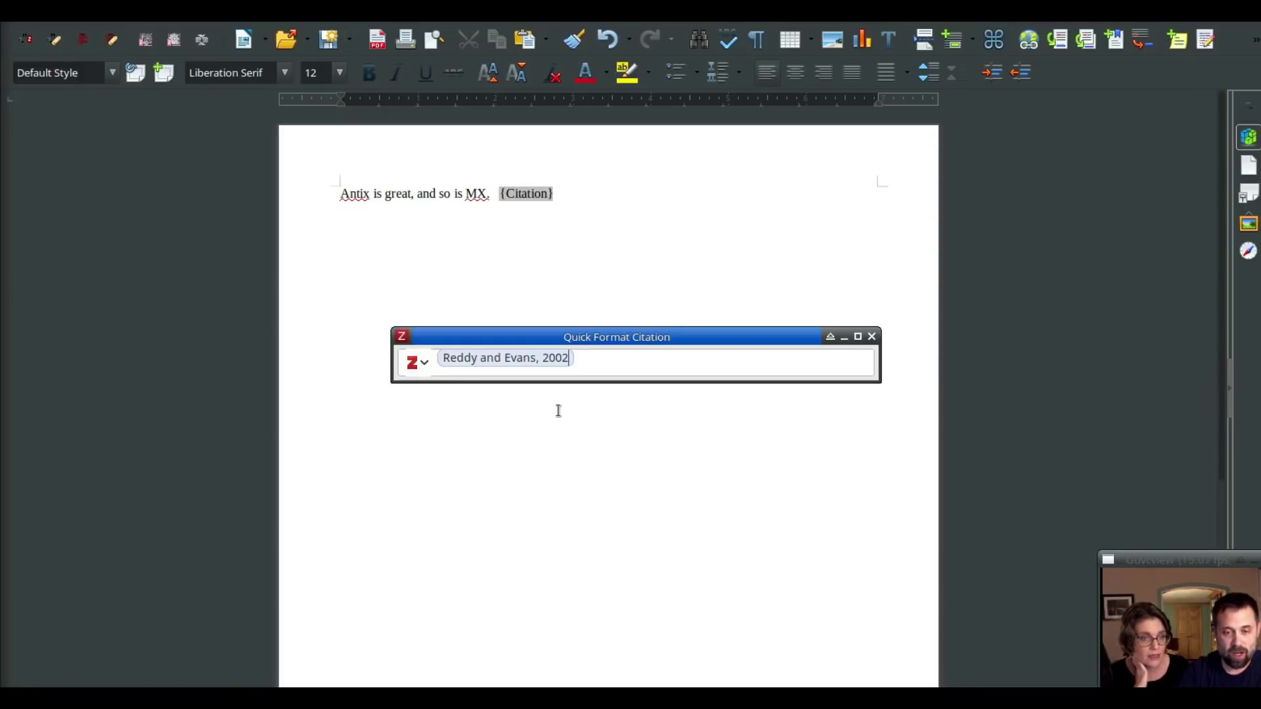
key("Return")
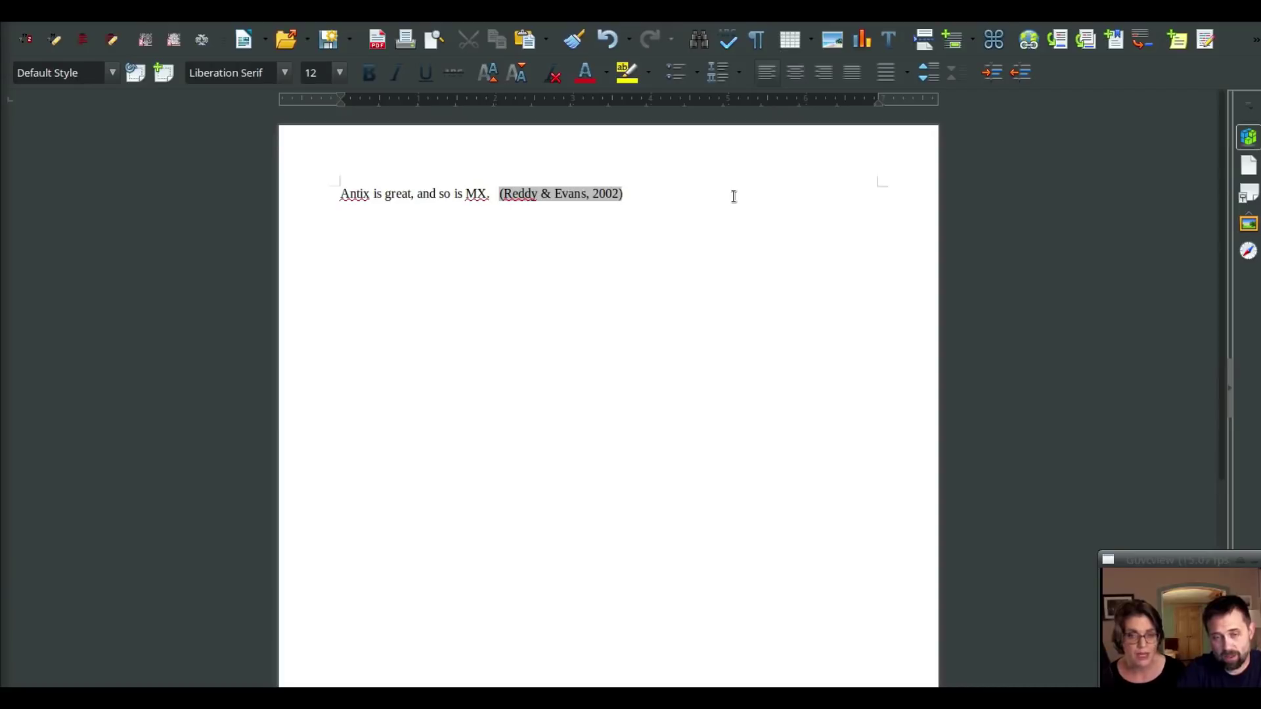
Insert and refresh a Zotero bibliography below the sentence, then add an empty second line.
key("Return")
key("Return")
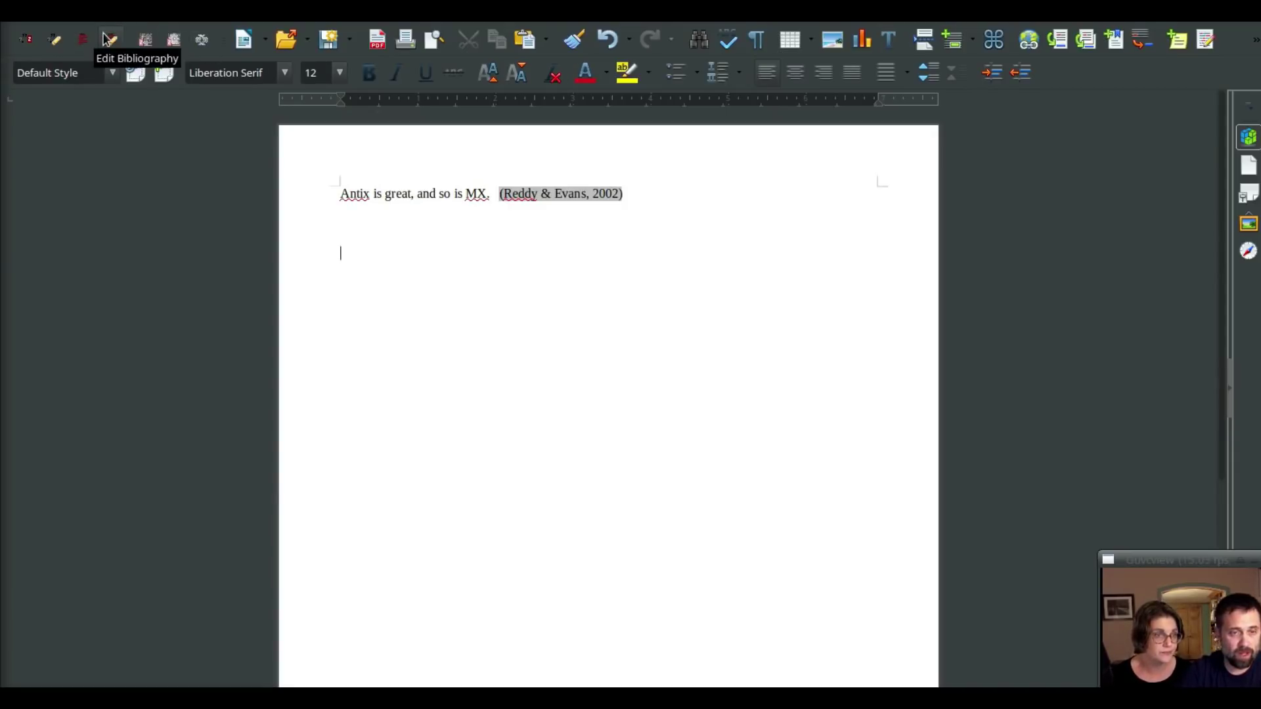
left_click(84, 41)
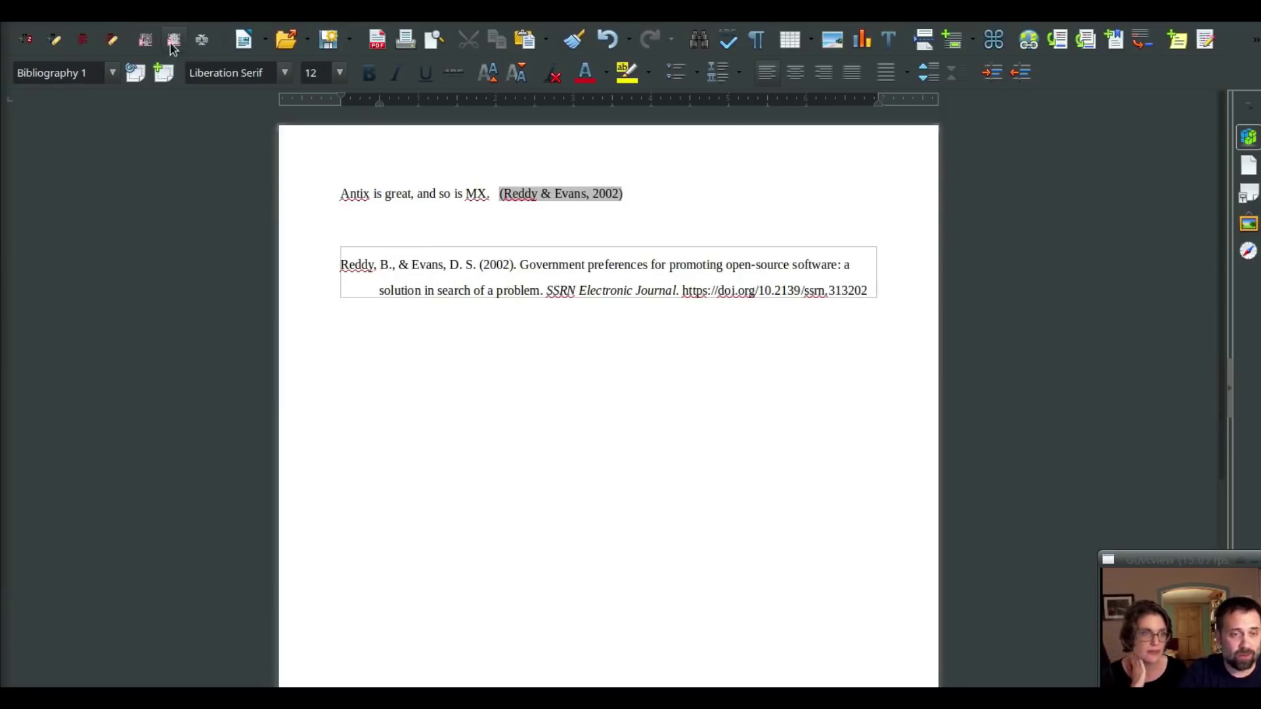
left_click(145, 41)
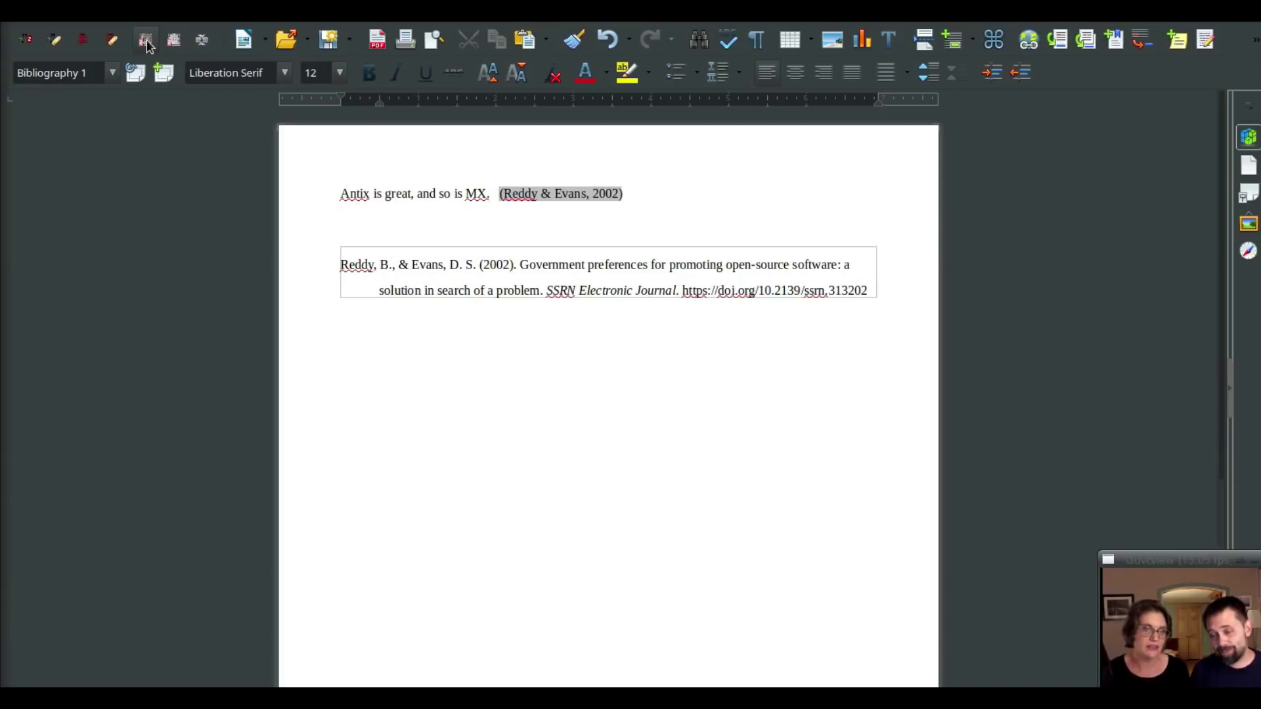
left_click(650, 190)
key("Return")
key("Return")
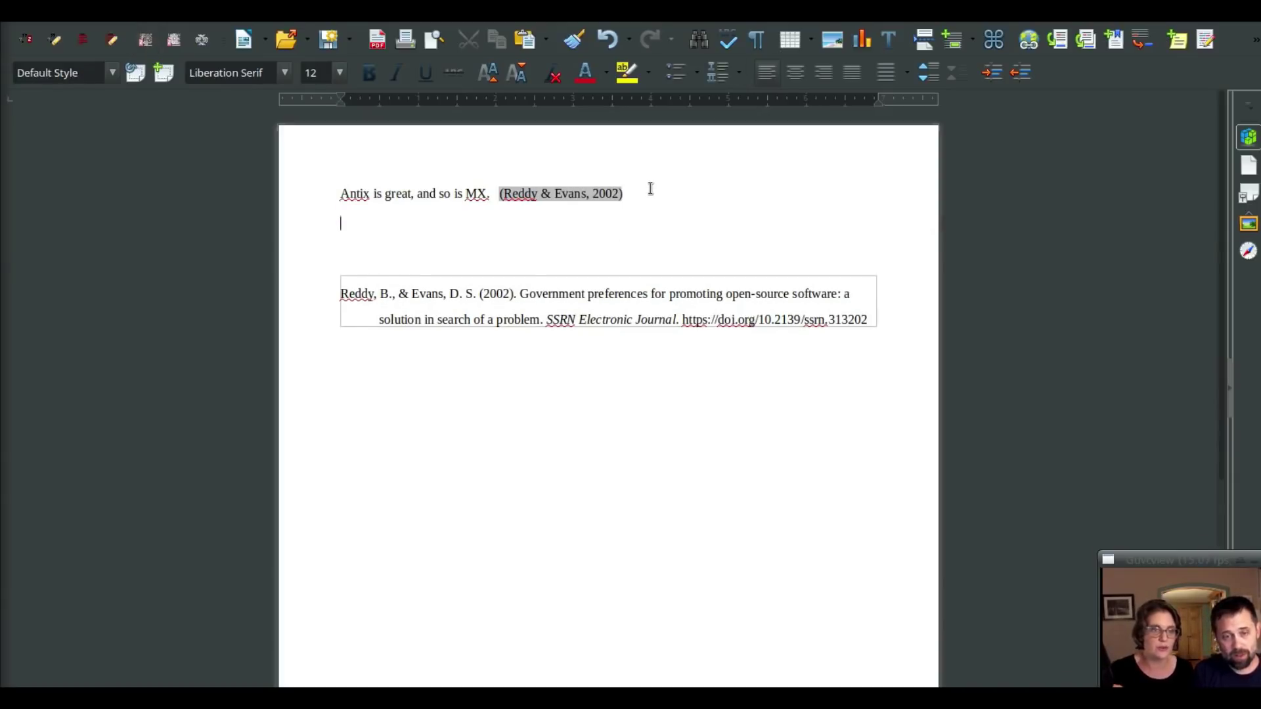
Cite Thomas's project-based learning review on the new line as (Thomas, n.d.).
left_click(26, 39)
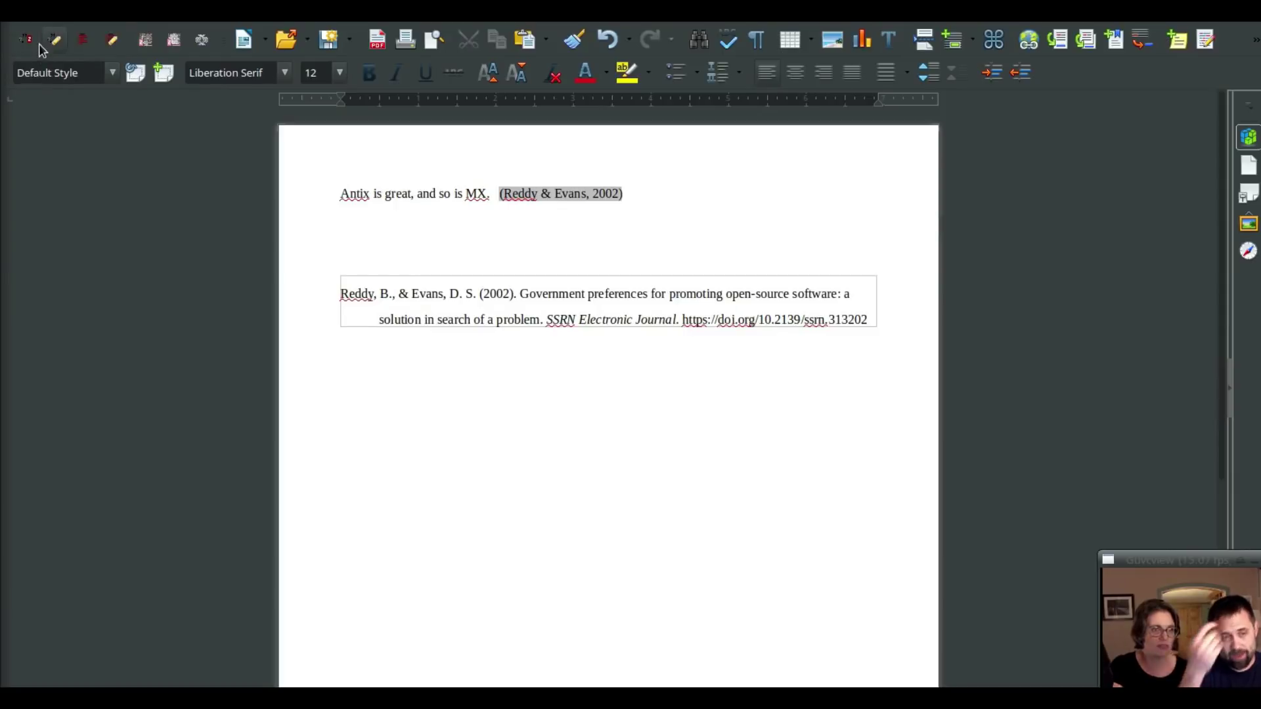
type("thomas")
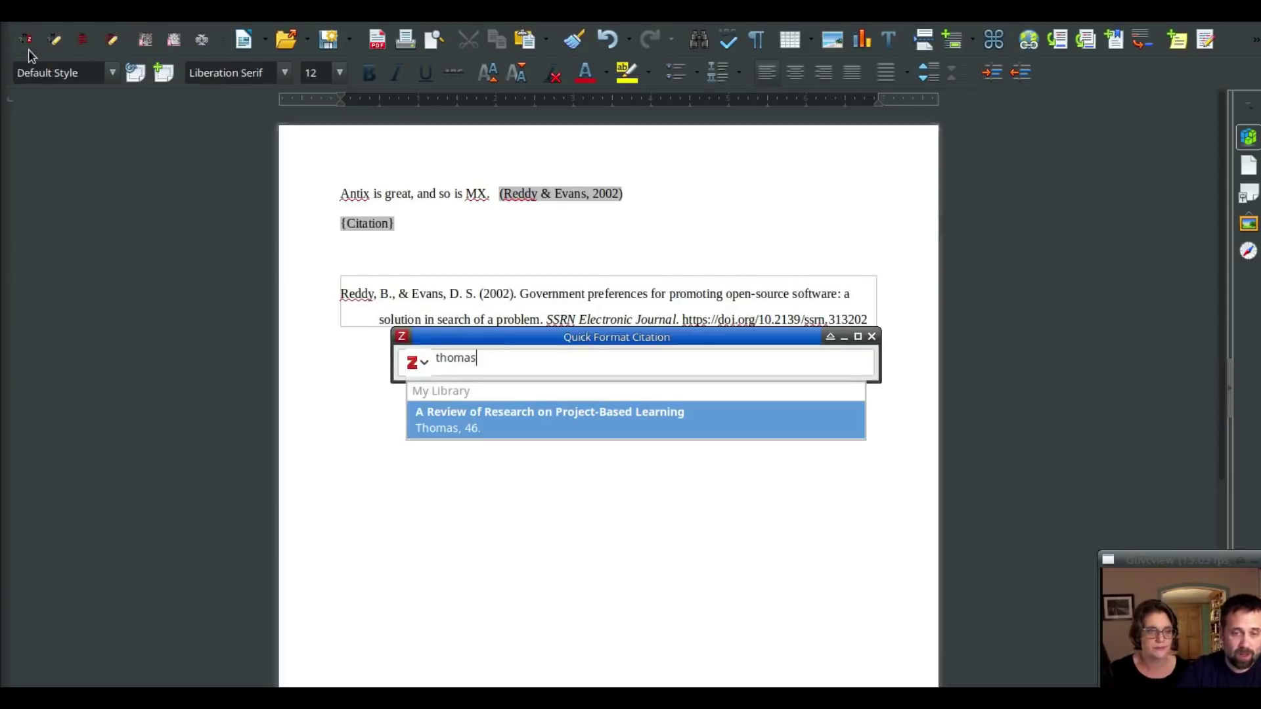
key("Return")
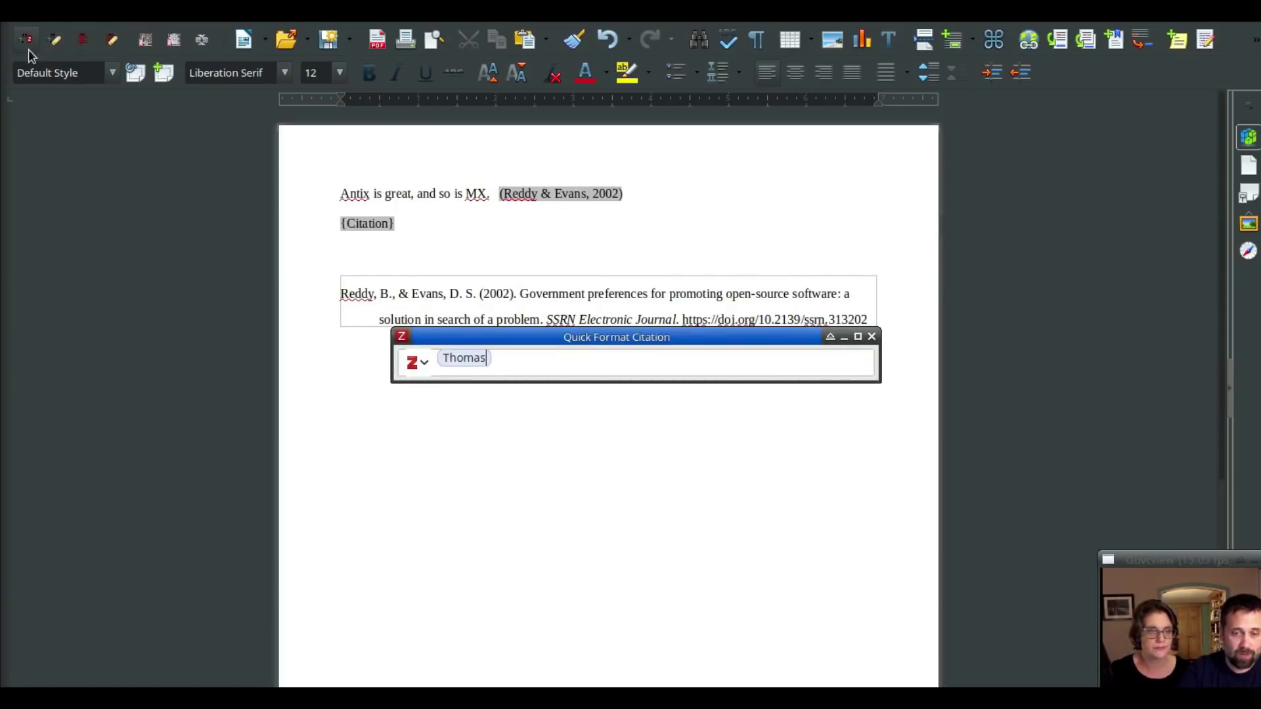
key("Return")
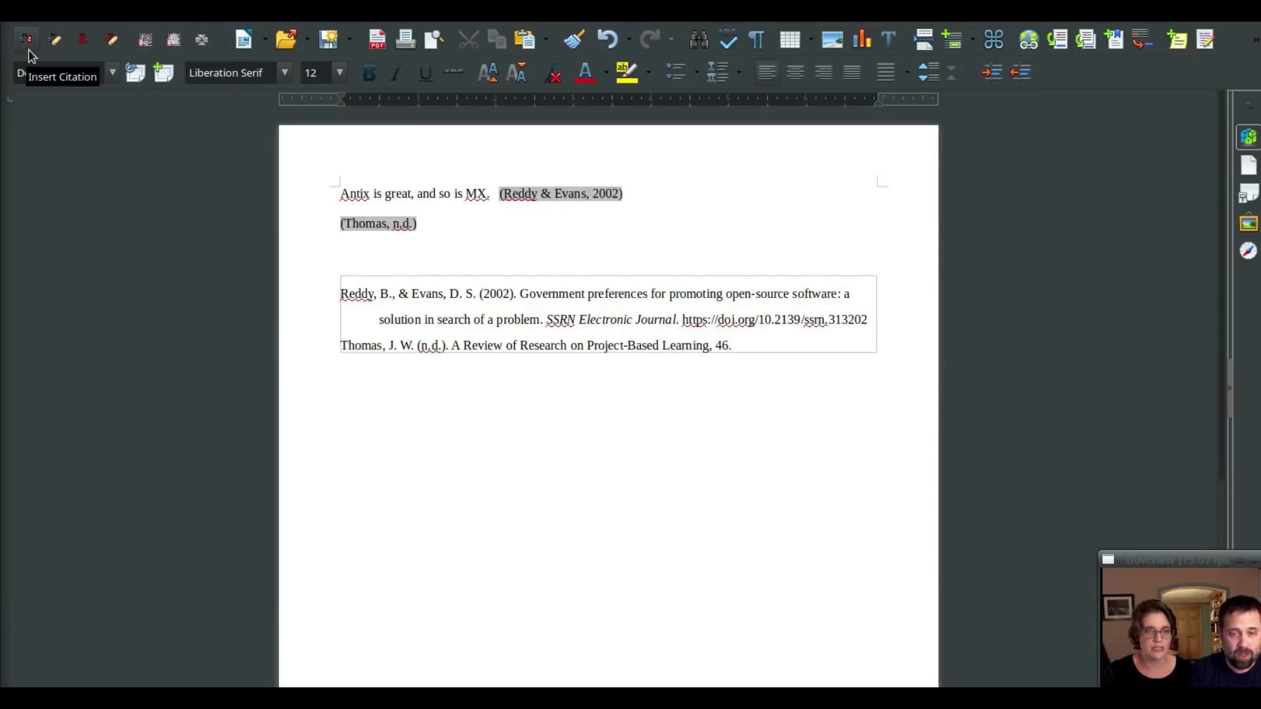